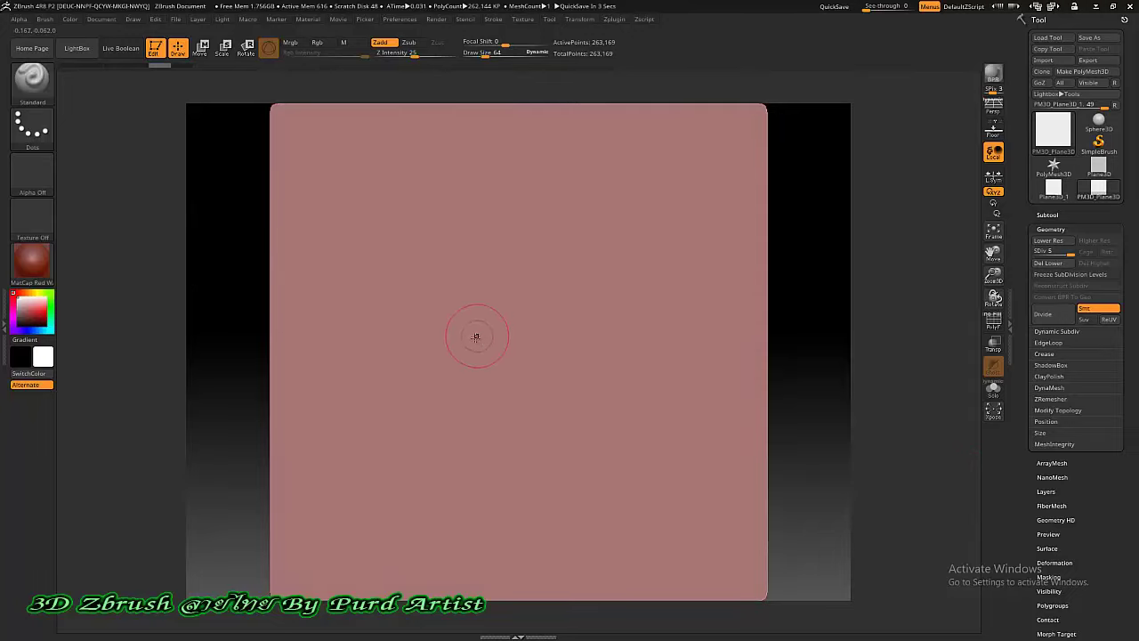
With ClayBuildup, draw a zig-zag V ribbon, a hooked right arc, then a long sweeping top stroke
{"action": "key", "text": "b"}
{"action": "key", "text": "c"}
{"action": "key", "text": "b"}
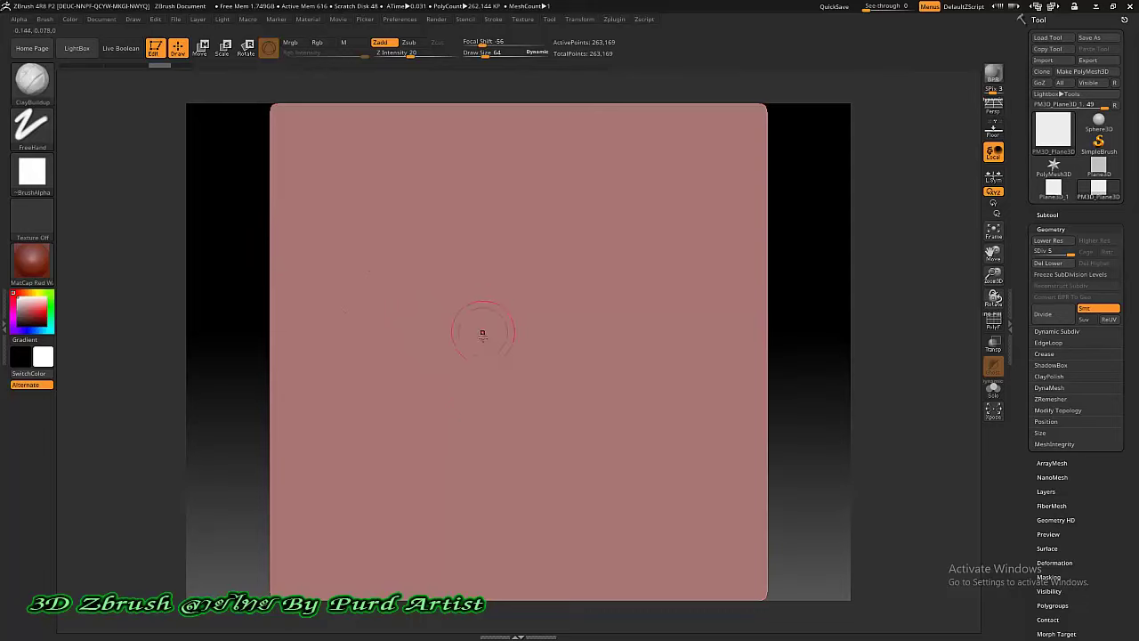
{"action": "mouse_move", "coordinate": [466, 258]}
{"action": "left_mouse_down"}
{"action": "mouse_move", "coordinate": [408, 277]}
{"action": "mouse_move", "coordinate": [588, 267]}
{"action": "left_mouse_up"}
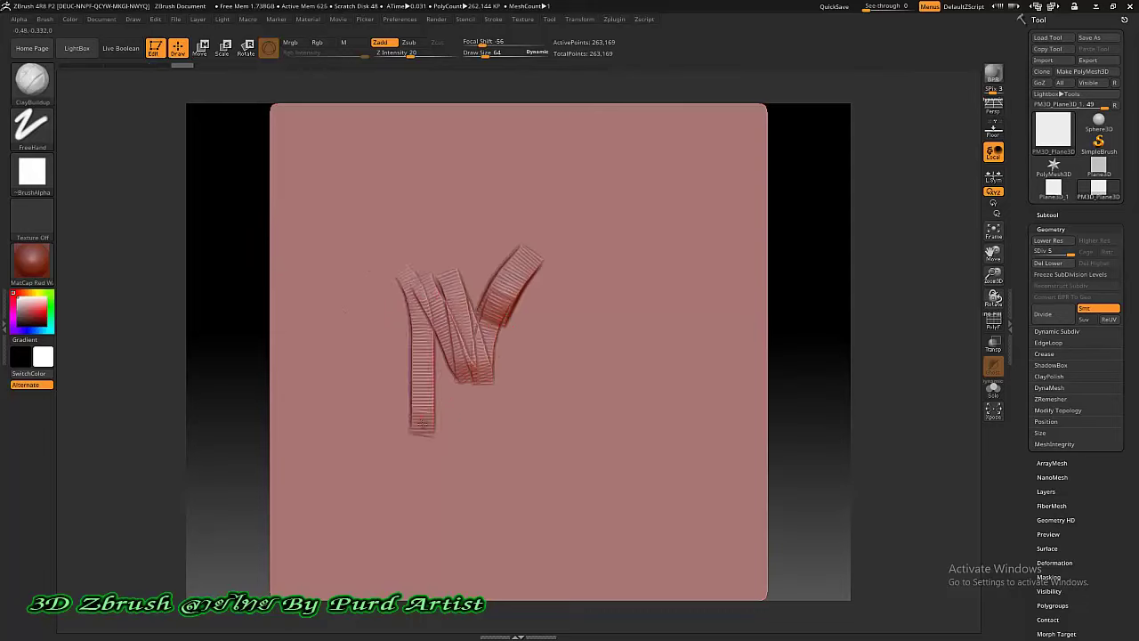
{"action": "mouse_move", "coordinate": [541, 203]}
{"action": "left_mouse_down"}
{"action": "mouse_move", "coordinate": [587, 356]}
{"action": "mouse_move", "coordinate": [594, 206]}
{"action": "mouse_move", "coordinate": [623, 365]}
{"action": "left_mouse_up"}
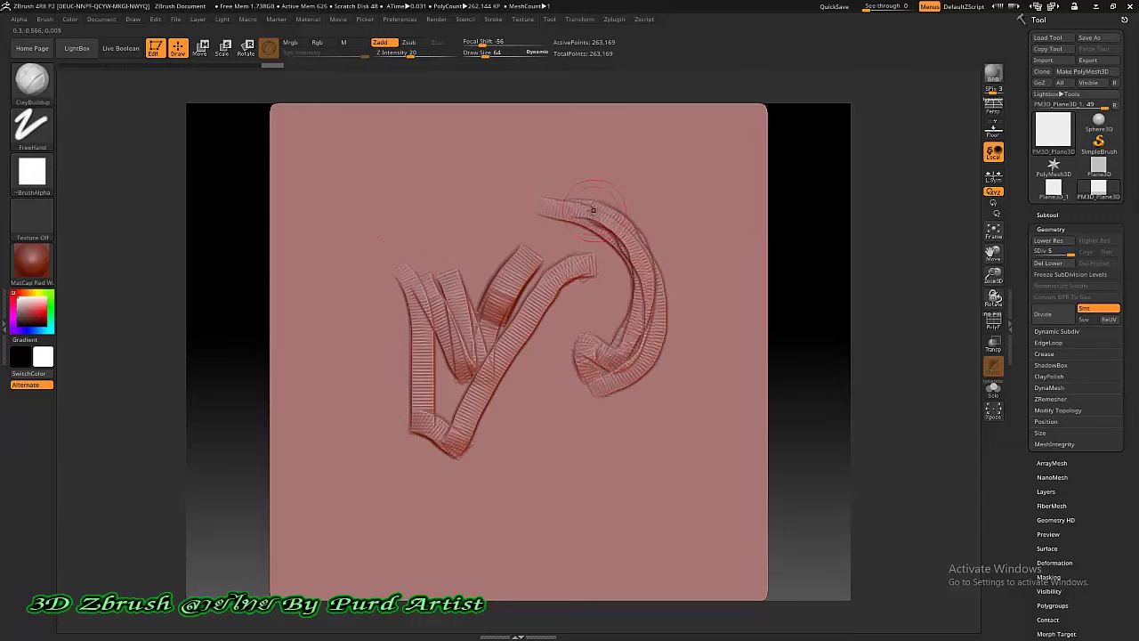
{"action": "mouse_move", "coordinate": [571, 209]}
{"action": "left_mouse_down"}
{"action": "mouse_move", "coordinate": [636, 251]}
{"action": "mouse_move", "coordinate": [646, 314]}
{"action": "left_mouse_up"}
{"action": "mouse_move", "coordinate": [351, 222]}
{"action": "left_mouse_down"}
{"action": "mouse_move", "coordinate": [419, 153]}
{"action": "mouse_move", "coordinate": [428, 212]}
{"action": "left_mouse_up"}
{"action": "mouse_move", "coordinate": [355, 223]}
{"action": "left_mouse_down"}
{"action": "mouse_move", "coordinate": [503, 135]}
{"action": "mouse_move", "coordinate": [568, 137]}
{"action": "left_mouse_up"}
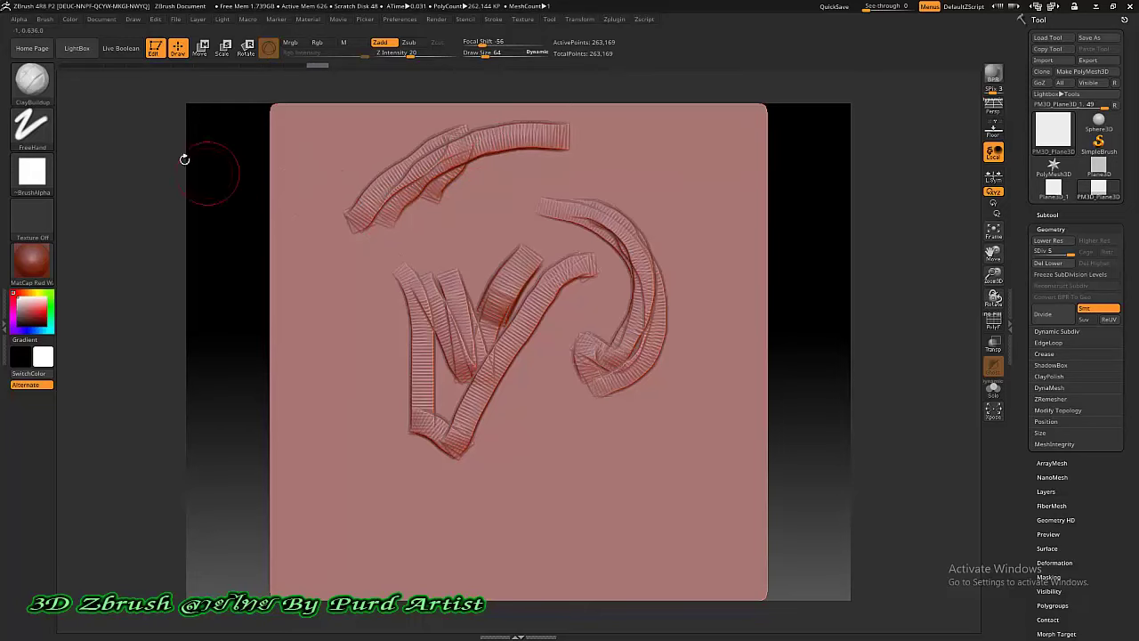
Pick the Standard brush and sculpt a soft raised stroke over the ribbons, extending it downward
{"action": "left_click", "coordinate": [32, 89]}
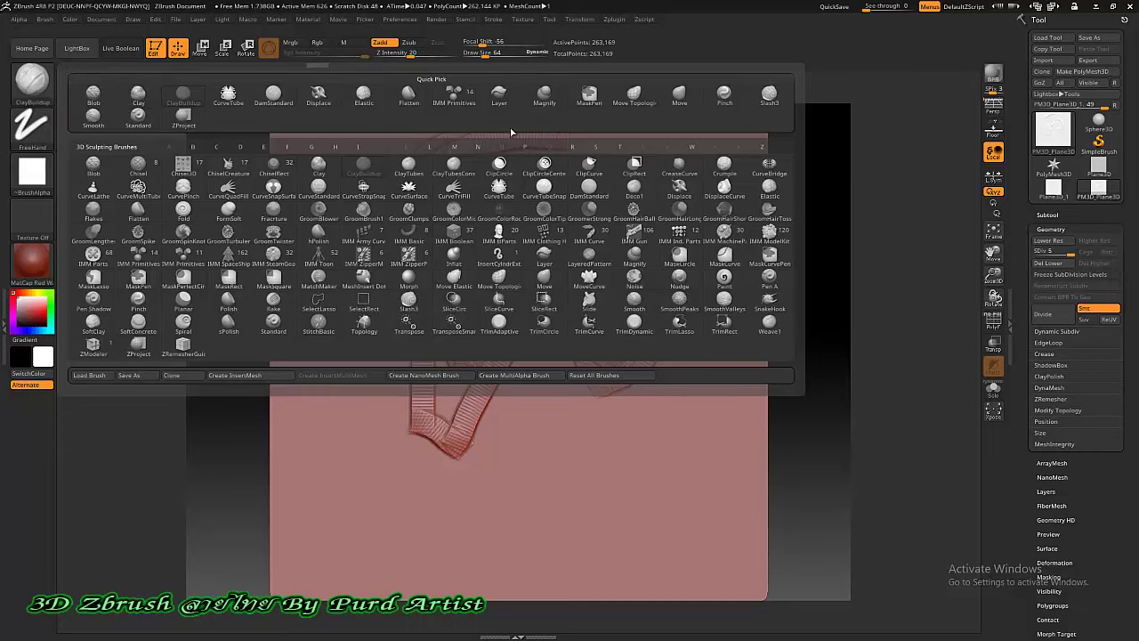
{"action": "left_click", "coordinate": [139, 119]}
{"action": "mouse_move", "coordinate": [493, 238]}
{"action": "left_mouse_down"}
{"action": "mouse_move", "coordinate": [577, 164]}
{"action": "mouse_move", "coordinate": [665, 264]}
{"action": "left_mouse_up"}
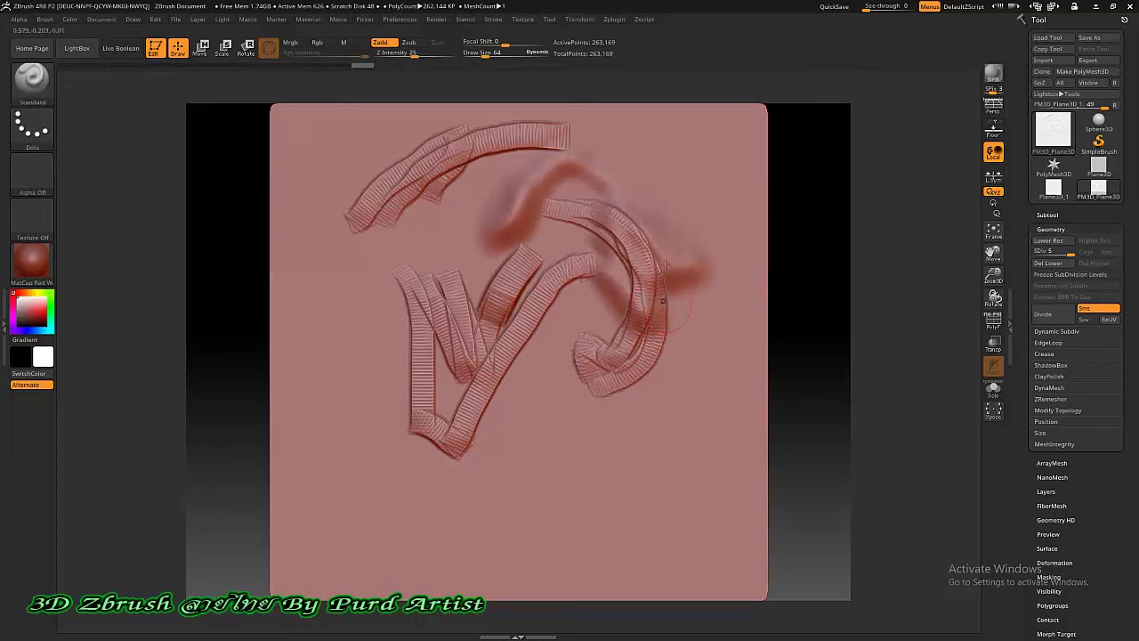
{"action": "left_click_drag", "start_coordinate": [663, 264], "coordinate": [614, 427]}
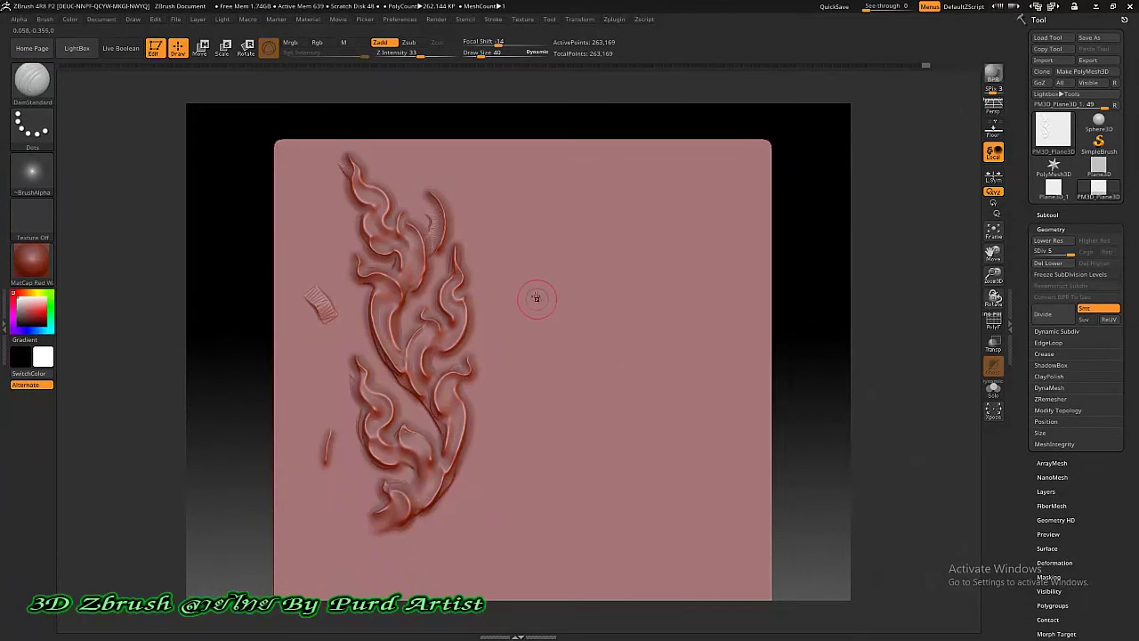
Zoom in and draw an S-shaped ClayBuildup stroke to the right of the ornament
{"action": "scroll", "coordinate": [528, 286], "scroll_direction": "up", "scroll_amount": 3}
{"action": "scroll", "coordinate": [518, 290], "scroll_direction": "up", "scroll_amount": 2}
{"action": "key", "text": "b"}
{"action": "key", "text": "c"}
{"action": "key", "text": "b"}
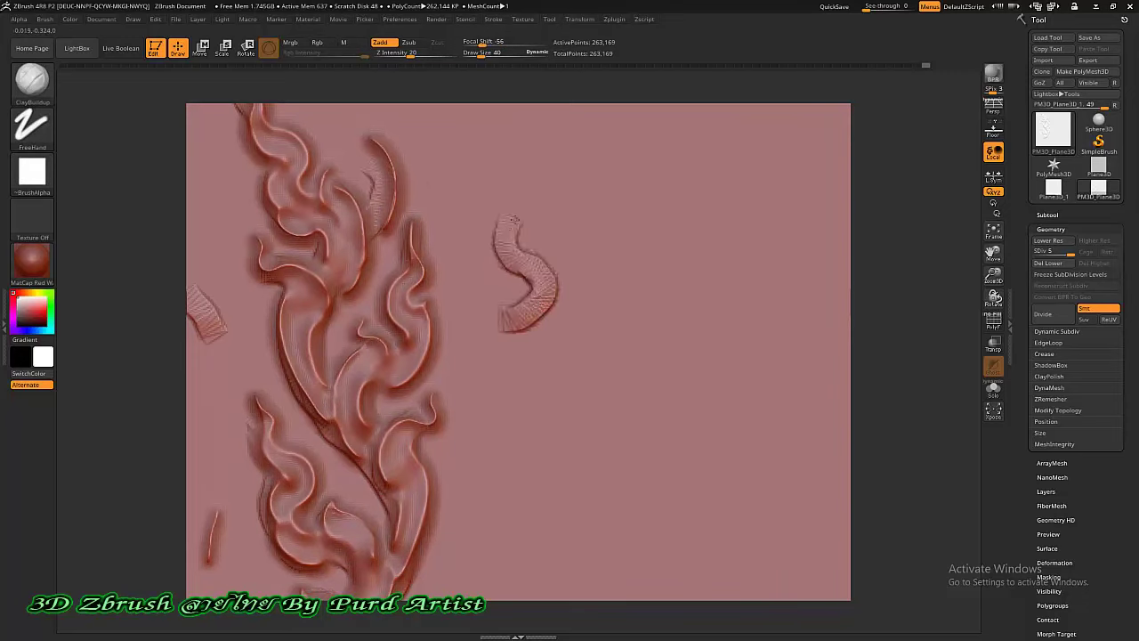
{"action": "mouse_move", "coordinate": [510, 317]}
{"action": "left_mouse_down"}
{"action": "mouse_move", "coordinate": [514, 171]}
{"action": "mouse_move", "coordinate": [541, 286]}
{"action": "mouse_move", "coordinate": [513, 257]}
{"action": "left_mouse_up"}
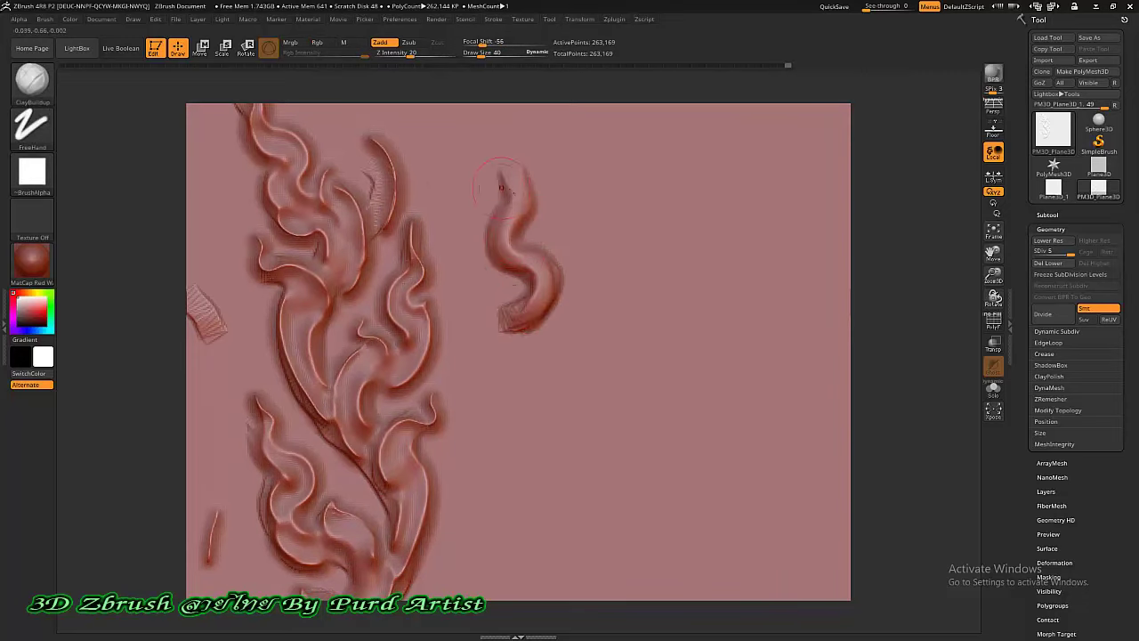
With DamStandard, carve a crease along the S stroke and crisp creases into the ornament
{"action": "key", "text": "b"}
{"action": "key", "text": "d"}
{"action": "key", "text": "s"}
{"action": "mouse_move", "coordinate": [511, 162]}
{"action": "left_mouse_down"}
{"action": "mouse_move", "coordinate": [534, 258]}
{"action": "mouse_move", "coordinate": [511, 330]}
{"action": "left_mouse_up"}
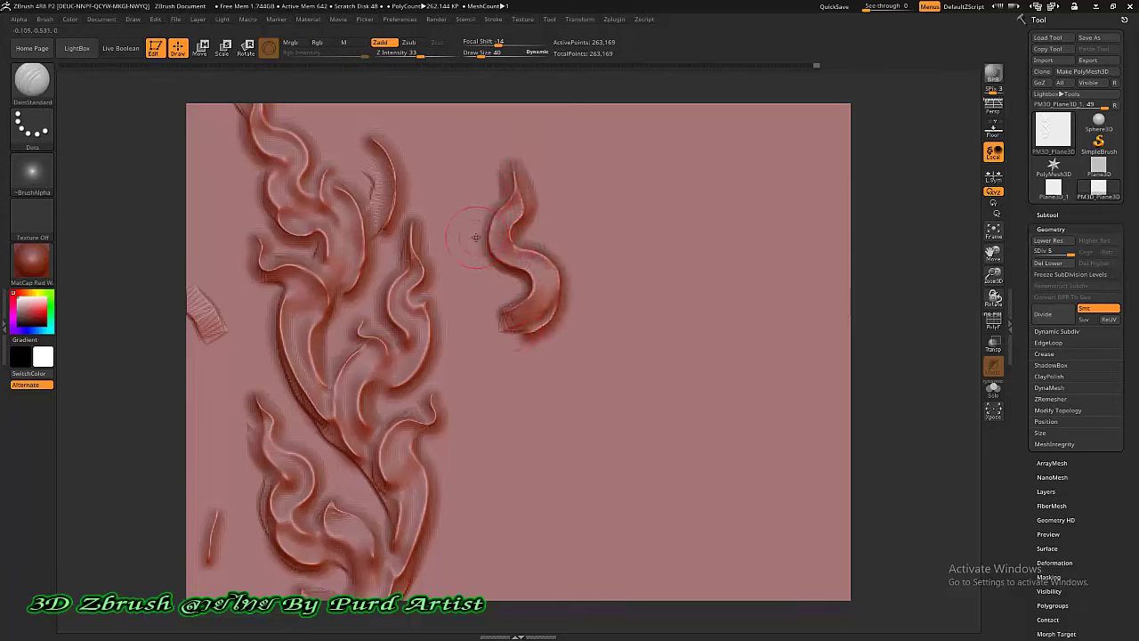
{"action": "left_click_drag", "start_coordinate": [419, 156], "coordinate": [484, 205]}
{"action": "left_click_drag", "start_coordinate": [456, 252], "coordinate": [418, 275]}
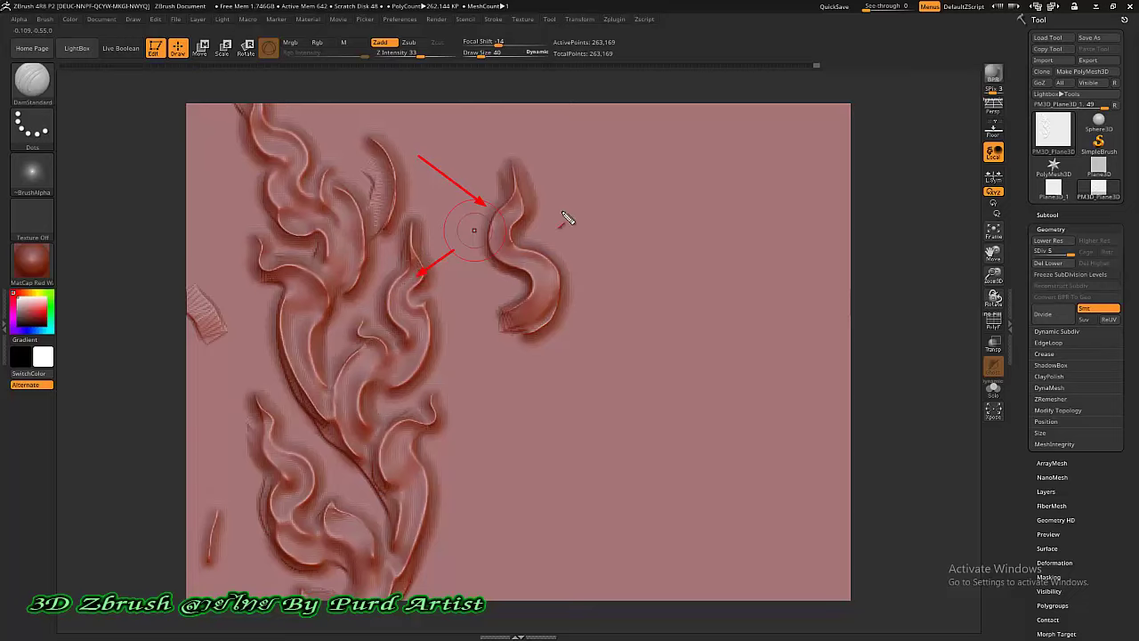
{"action": "left_click_drag", "start_coordinate": [634, 208], "coordinate": [545, 265]}
{"action": "key", "text": "Escape"}
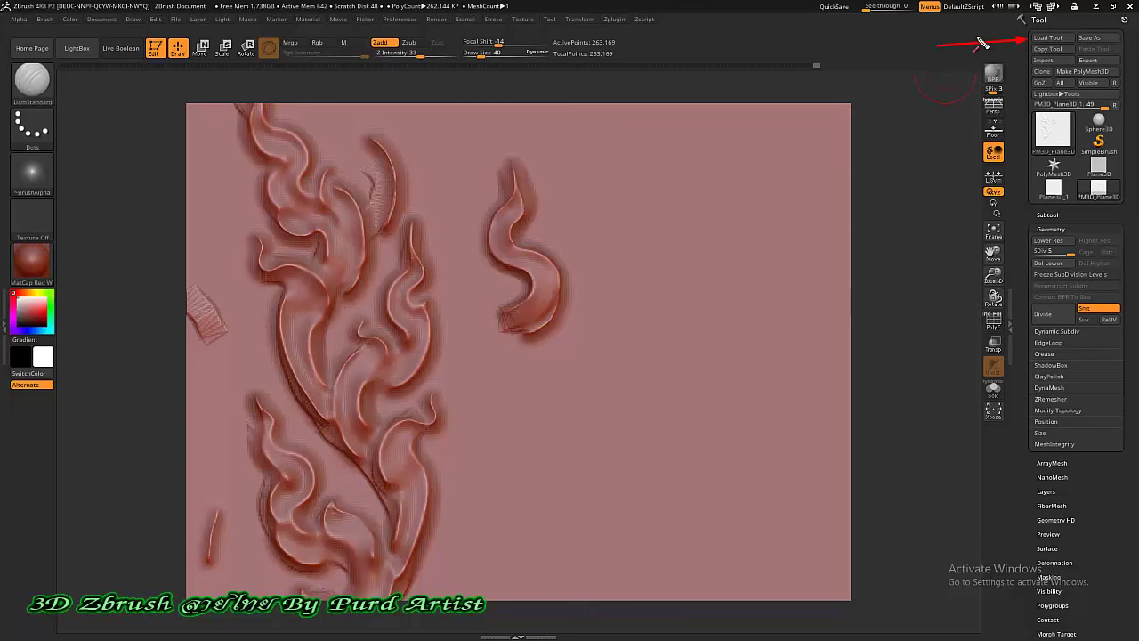
Load the Thai ornament pieces .ztl tool from the D: sculpt project folder
{"action": "left_click", "coordinate": [1045, 37]}
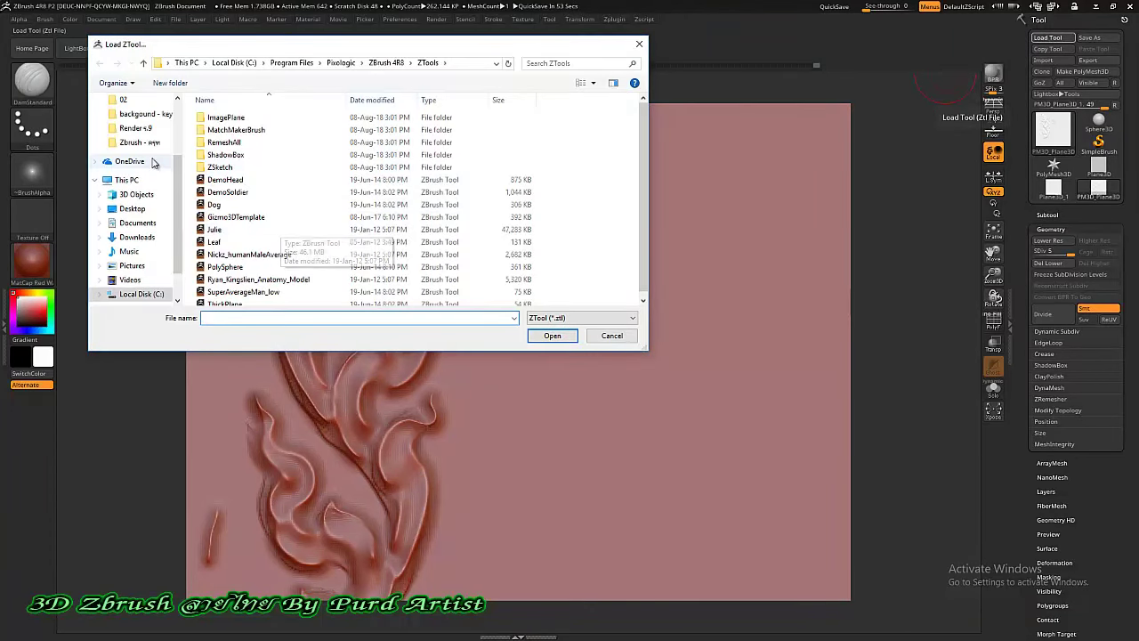
{"action": "mouse_move", "coordinate": [142, 195]}
{"action": "scroll", "coordinate": [180, 201], "scroll_direction": "up", "scroll_amount": 3}
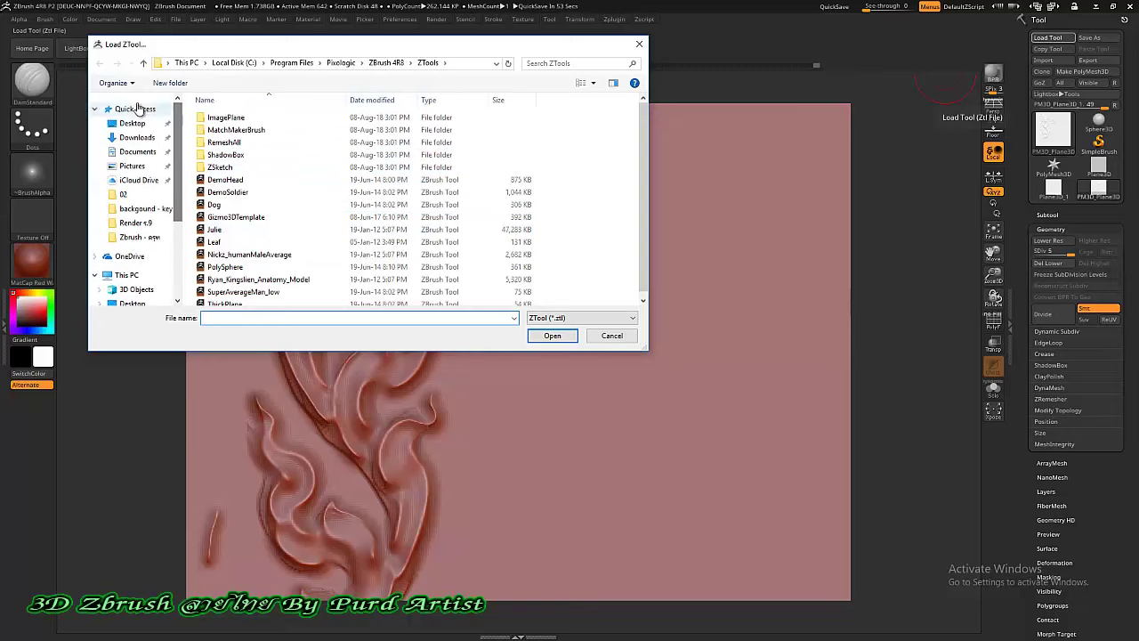
{"action": "left_click", "coordinate": [140, 237]}
{"action": "scroll", "coordinate": [332, 196], "scroll_direction": "down", "scroll_amount": 5}
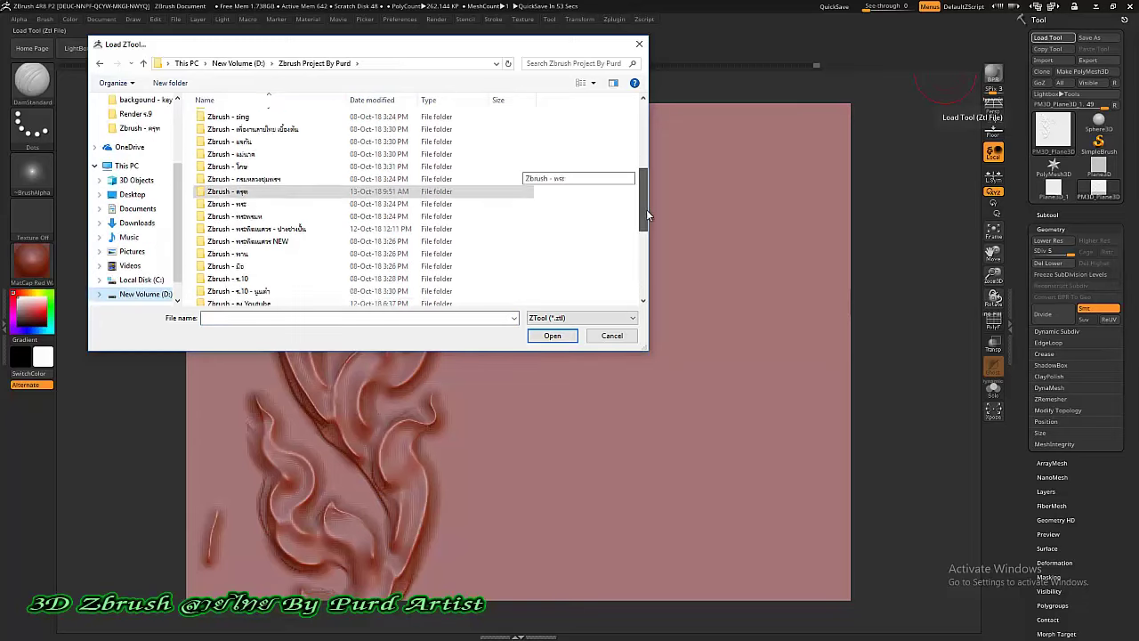
{"action": "double_click", "coordinate": [258, 225]}
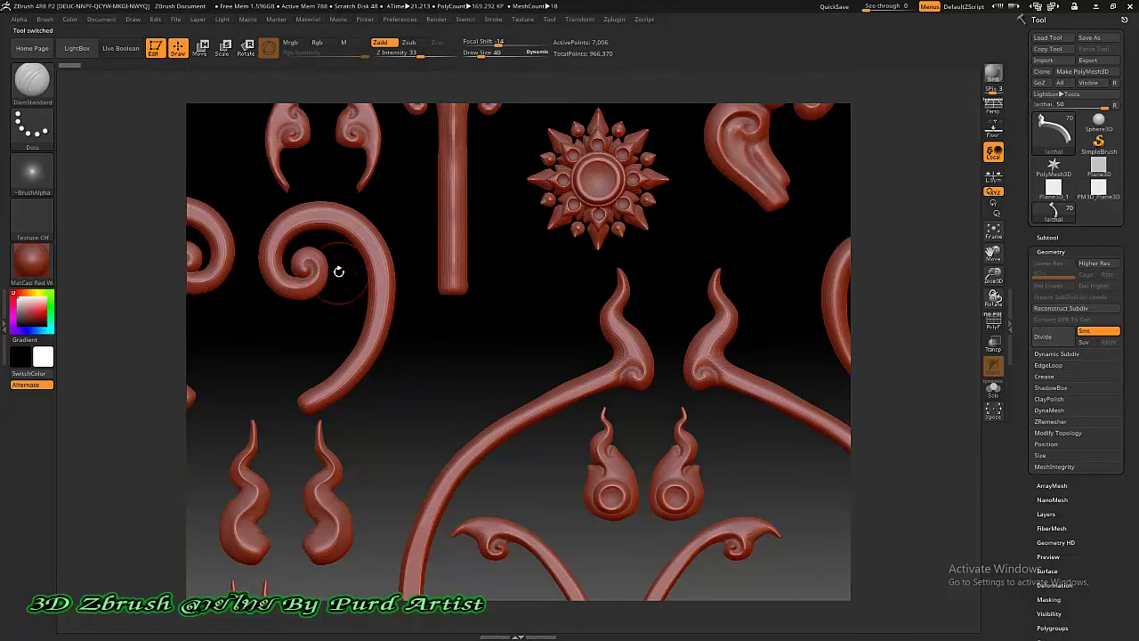
Frame and inspect the loaded ornament pieces, then make PM3D_Plane3D_1 the active tool again
{"action": "key", "text": "f"}
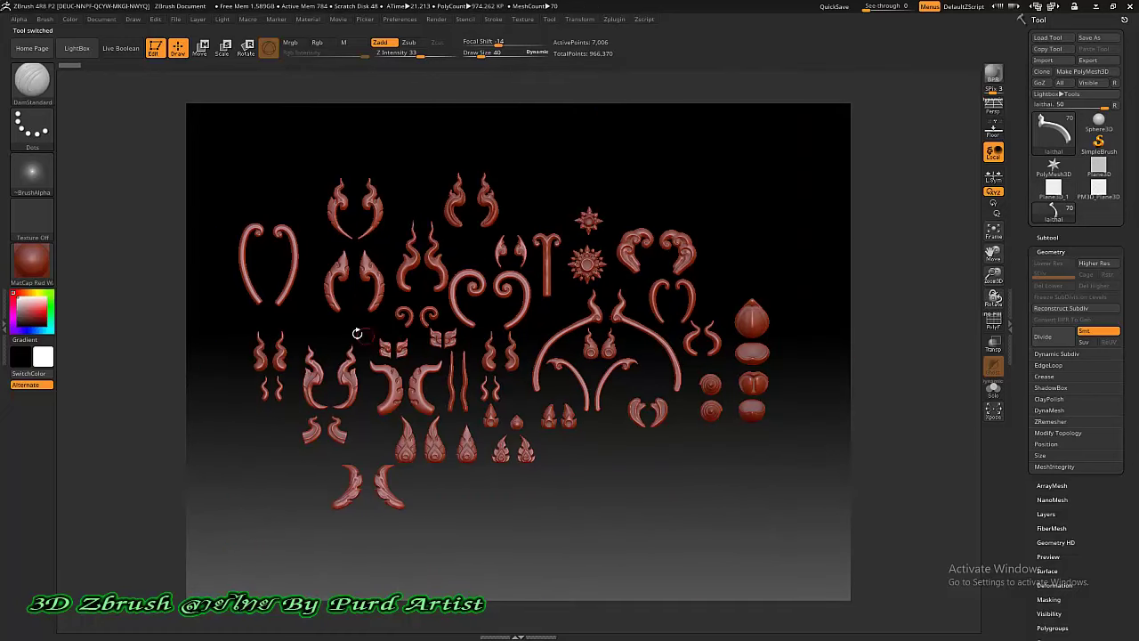
{"action": "left_click_drag", "start_coordinate": [356, 334], "coordinate": [335, 316], "text": "alt"}
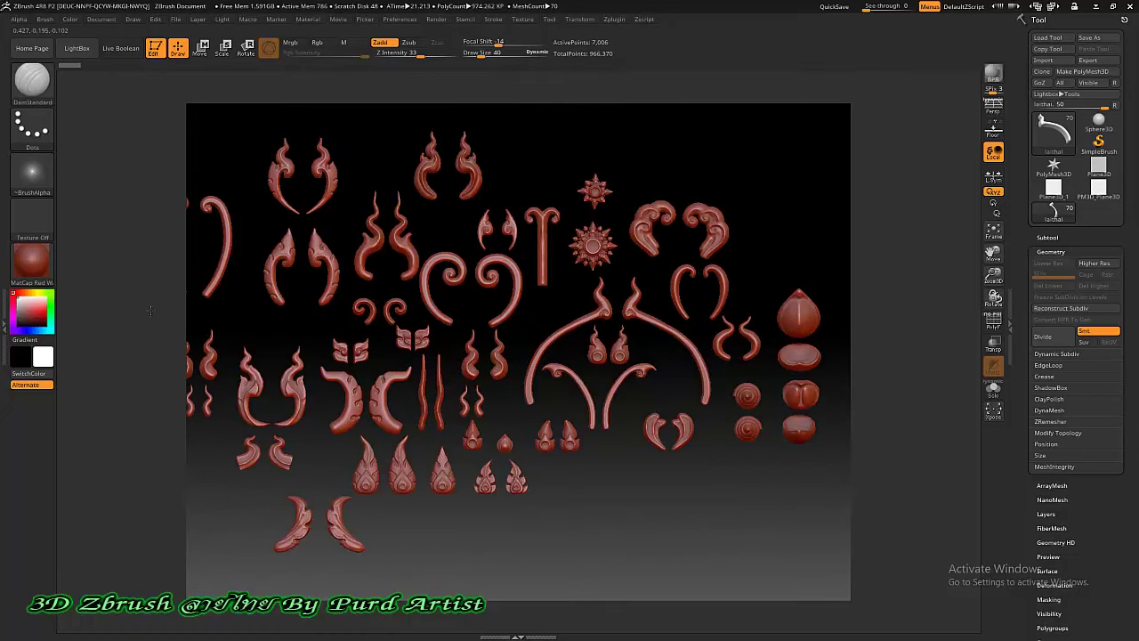
{"action": "left_click_drag", "start_coordinate": [150, 310], "coordinate": [230, 294], "text": "alt"}
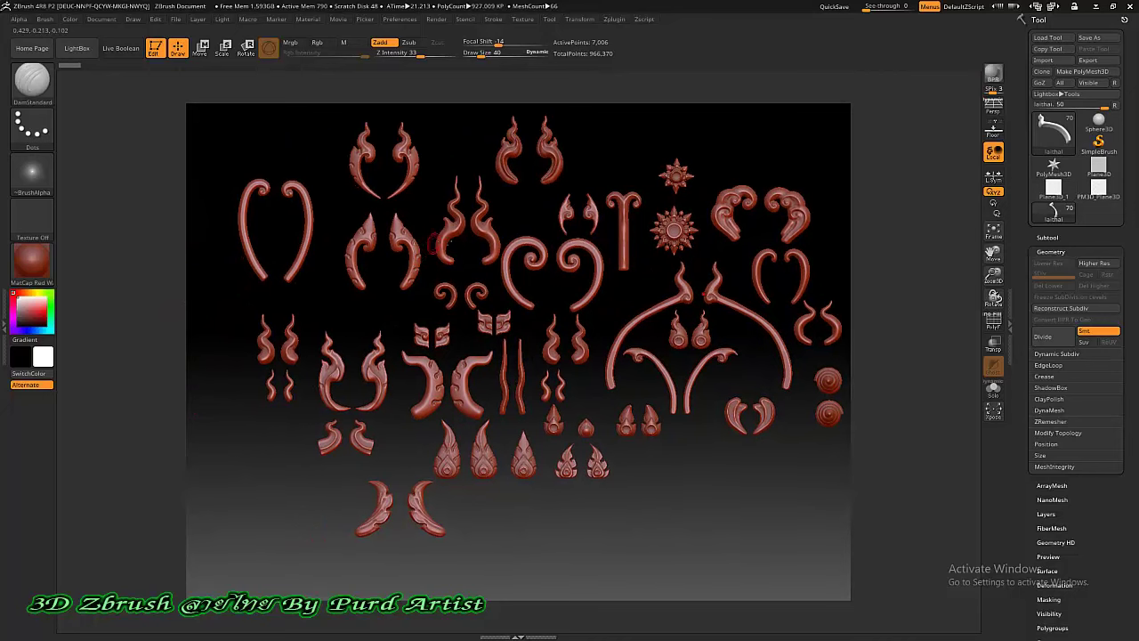
{"action": "left_click_drag", "start_coordinate": [434, 242], "coordinate": [226, 294], "text": "alt"}
{"action": "left_click_drag", "start_coordinate": [141, 286], "coordinate": [249, 267], "text": "alt"}
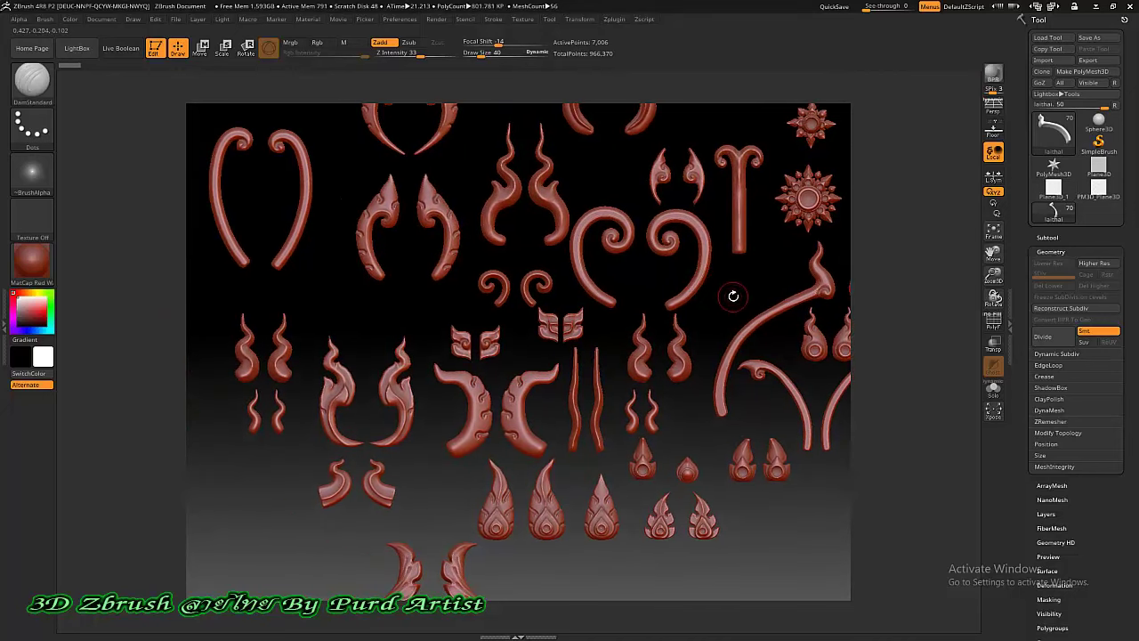
{"action": "left_click_drag", "start_coordinate": [733, 295], "coordinate": [721, 220], "text": "alt"}
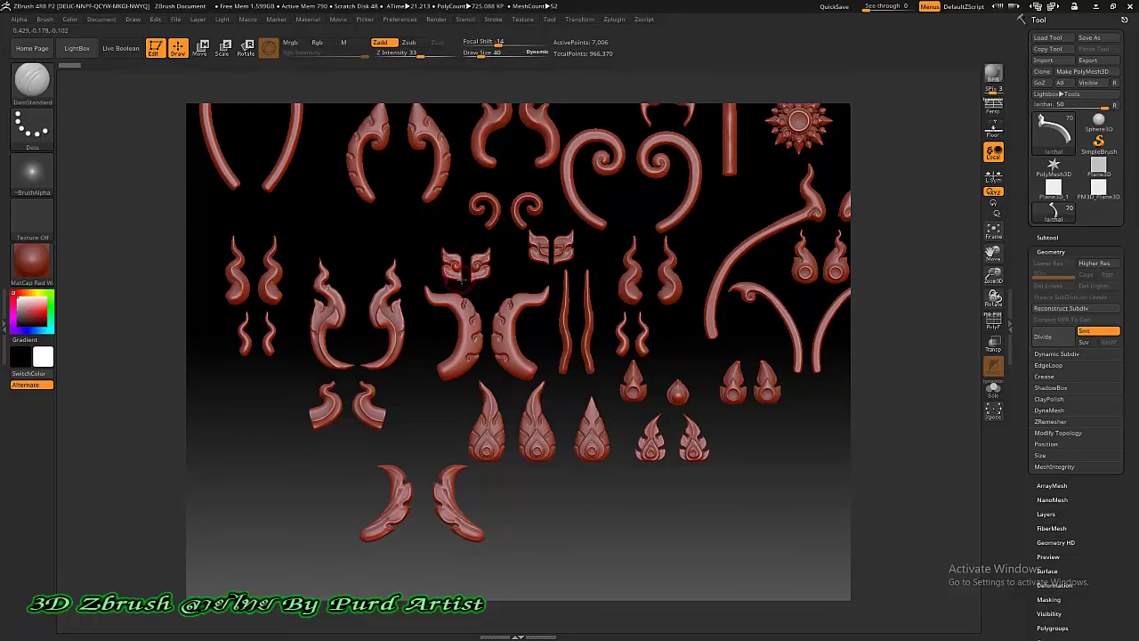
{"action": "scroll", "coordinate": [415, 277], "scroll_direction": "up", "scroll_amount": 1}
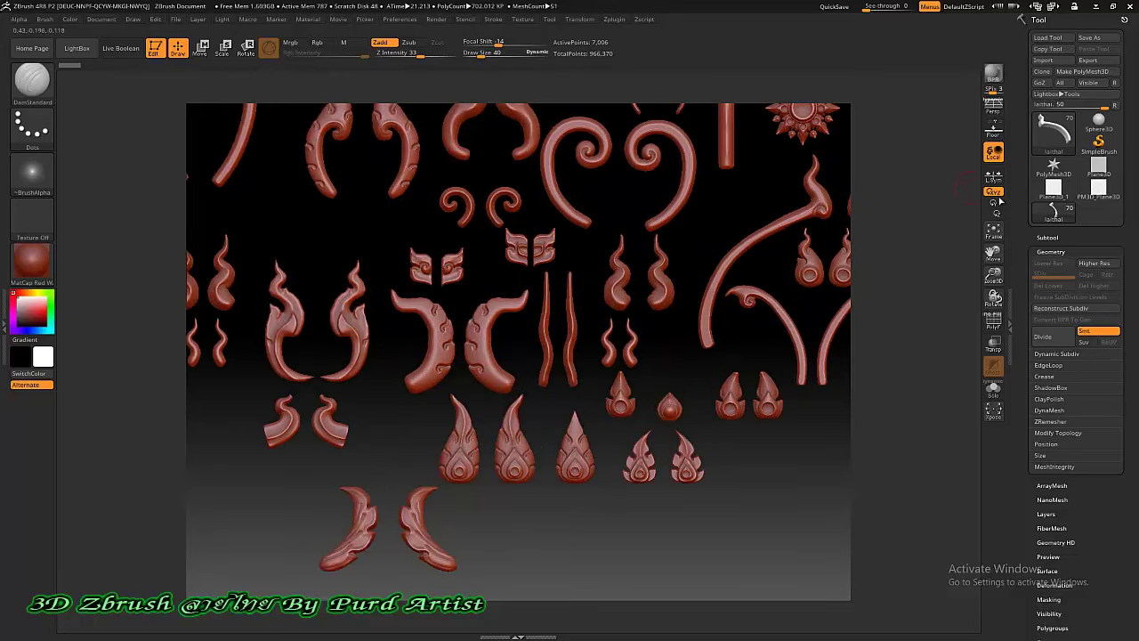
{"action": "left_click", "coordinate": [1052, 187]}
{"action": "key", "text": "f"}
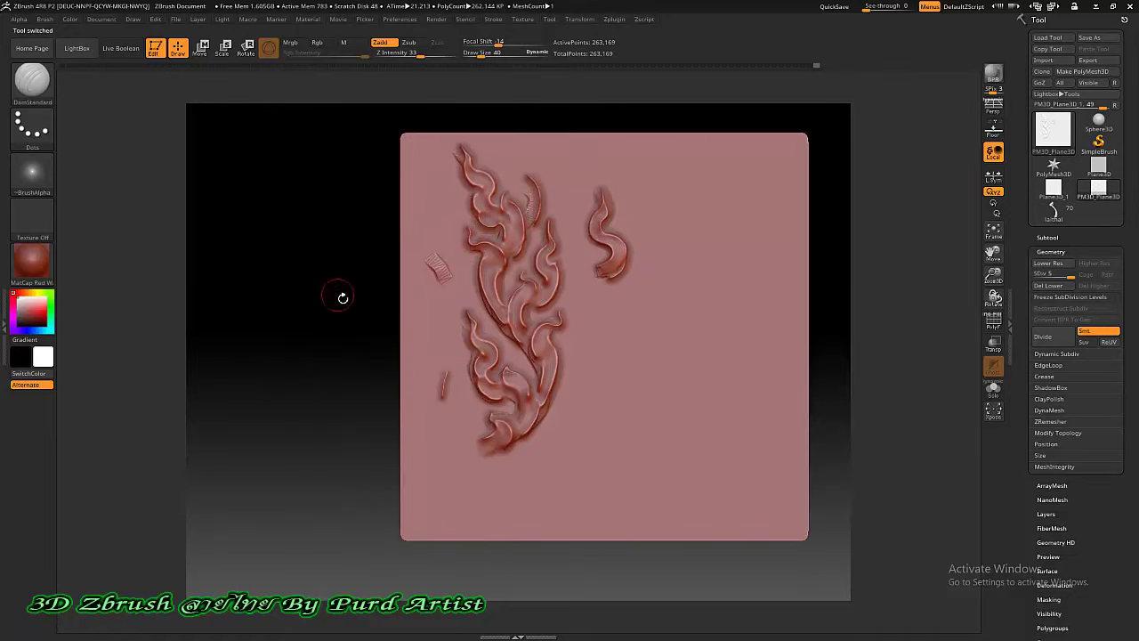
Sculpt curled ClayBuildup strokes at the plane's upper right
{"action": "left_click_drag", "start_coordinate": [335, 295], "coordinate": [306, 287], "text": "alt"}
{"action": "key", "text": "b"}
{"action": "key", "text": "c"}
{"action": "key", "text": "b"}
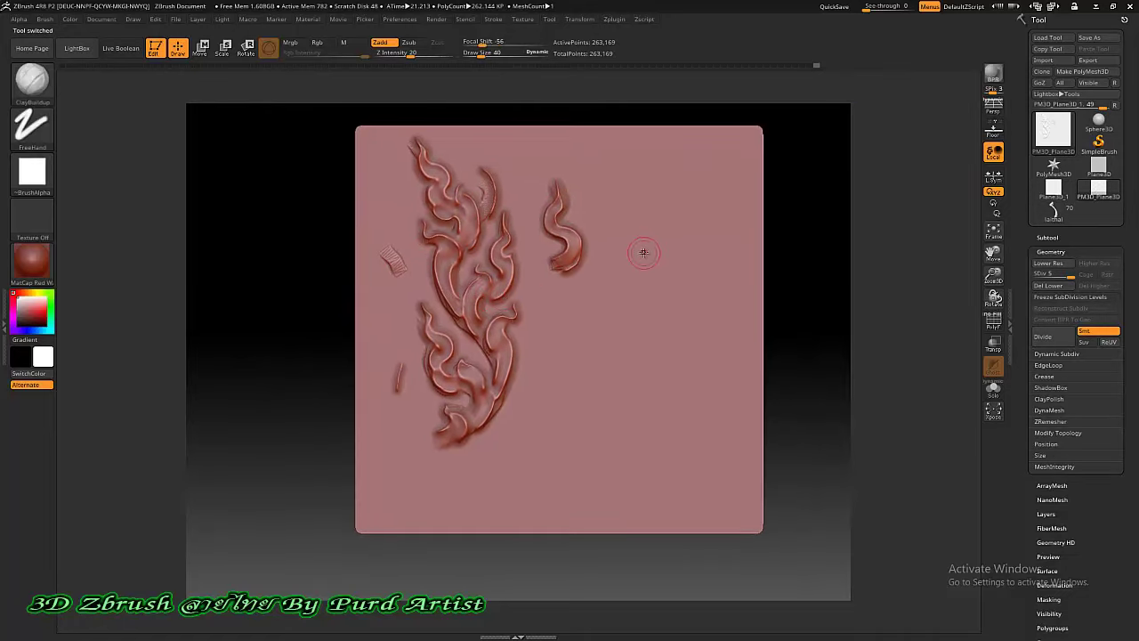
{"action": "left_click_drag", "start_coordinate": [654, 233], "coordinate": [639, 267]}
{"action": "mouse_move", "coordinate": [660, 222]}
{"action": "left_mouse_down"}
{"action": "mouse_move", "coordinate": [634, 217]}
{"action": "mouse_move", "coordinate": [641, 149]}
{"action": "left_mouse_up"}
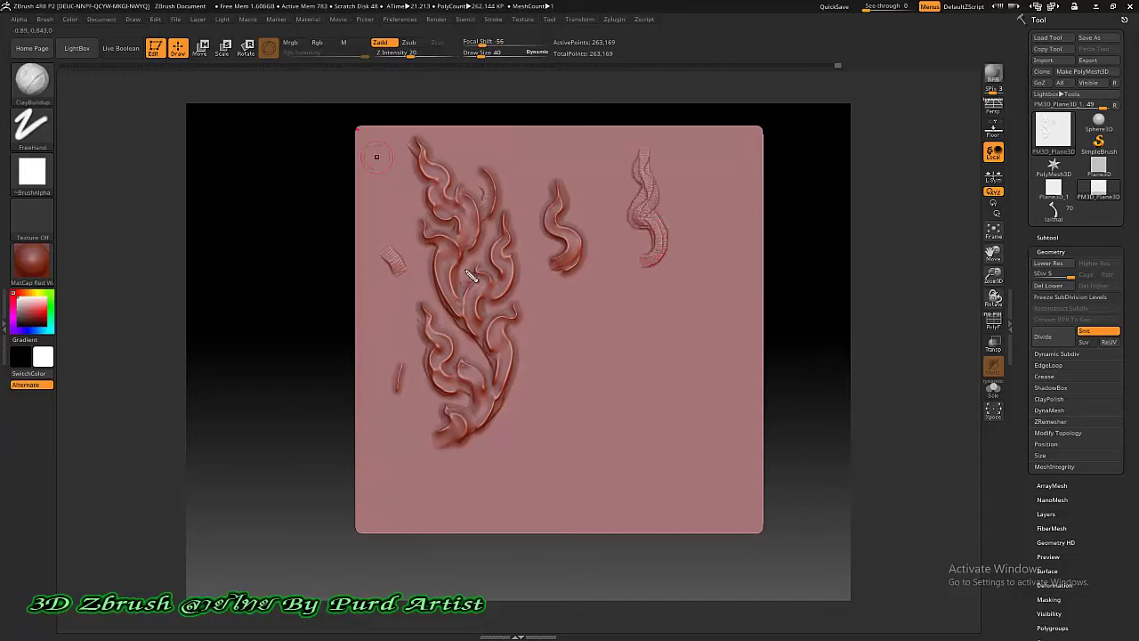
{"action": "left_click_drag", "start_coordinate": [356, 129], "coordinate": [535, 457], "text": "ctrl+shift"}
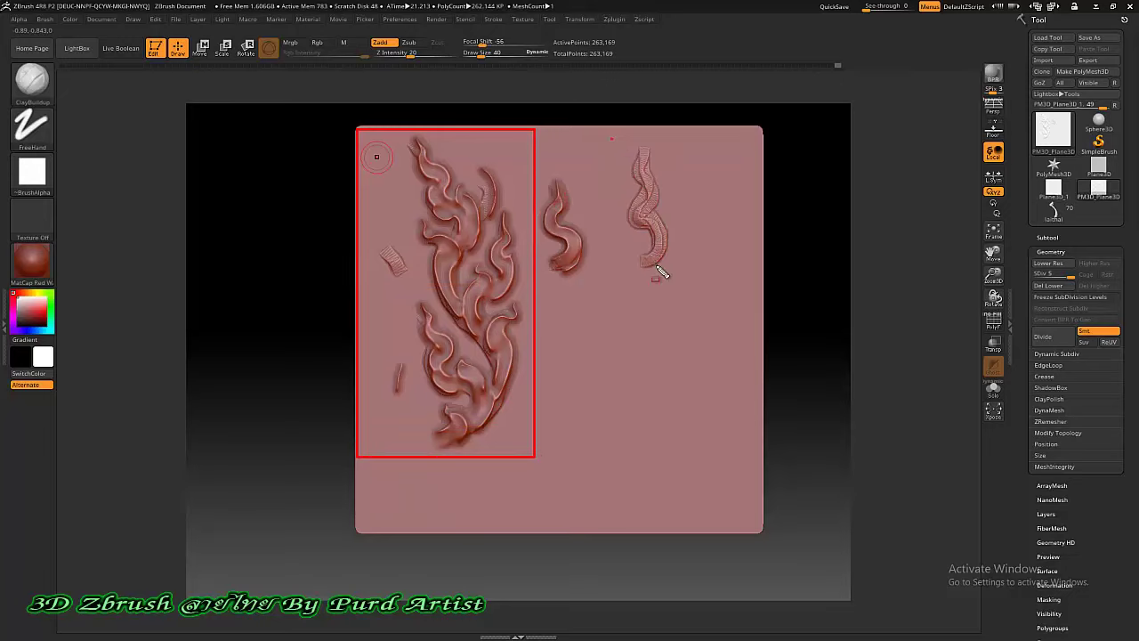
Add two more clay strokes, then switch to the laithai ornament collection tool
{"action": "left_click_drag", "start_coordinate": [611, 138], "coordinate": [681, 269], "text": "ctrl+shift"}
{"action": "left_click_drag", "start_coordinate": [523, 161], "coordinate": [598, 285], "text": "ctrl+shift"}
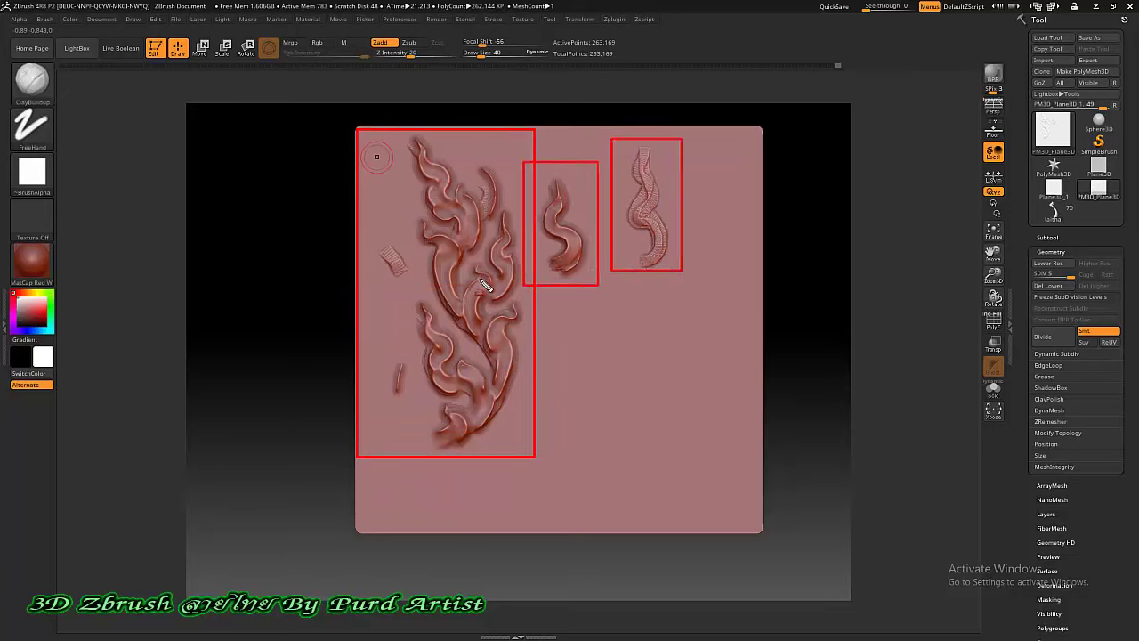
{"action": "key", "text": "Escape"}
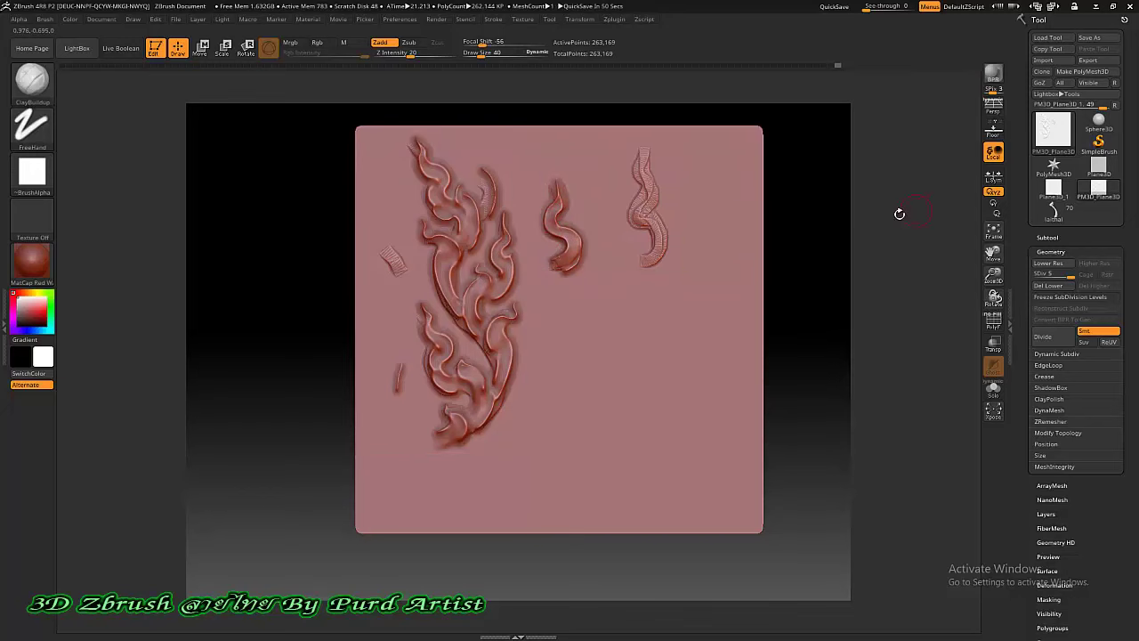
{"action": "left_click", "coordinate": [1052, 210]}
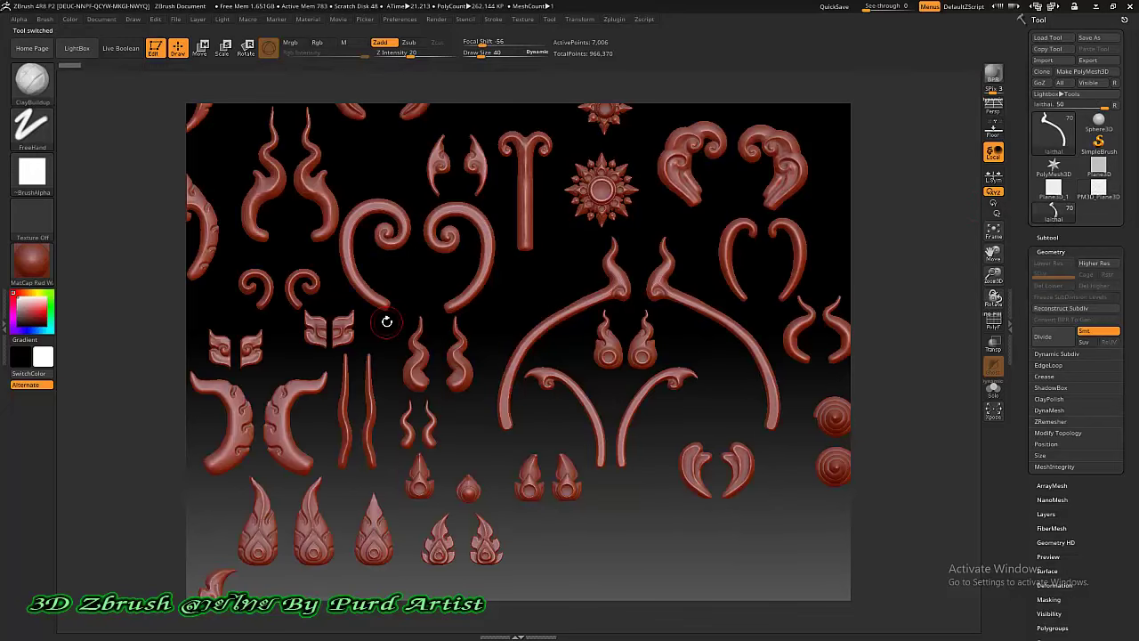
Orbit and pan around the laithai ornament pieces to inspect them from several angles
{"action": "left_click_drag", "start_coordinate": [142, 327], "coordinate": [513, 184], "text": "alt"}
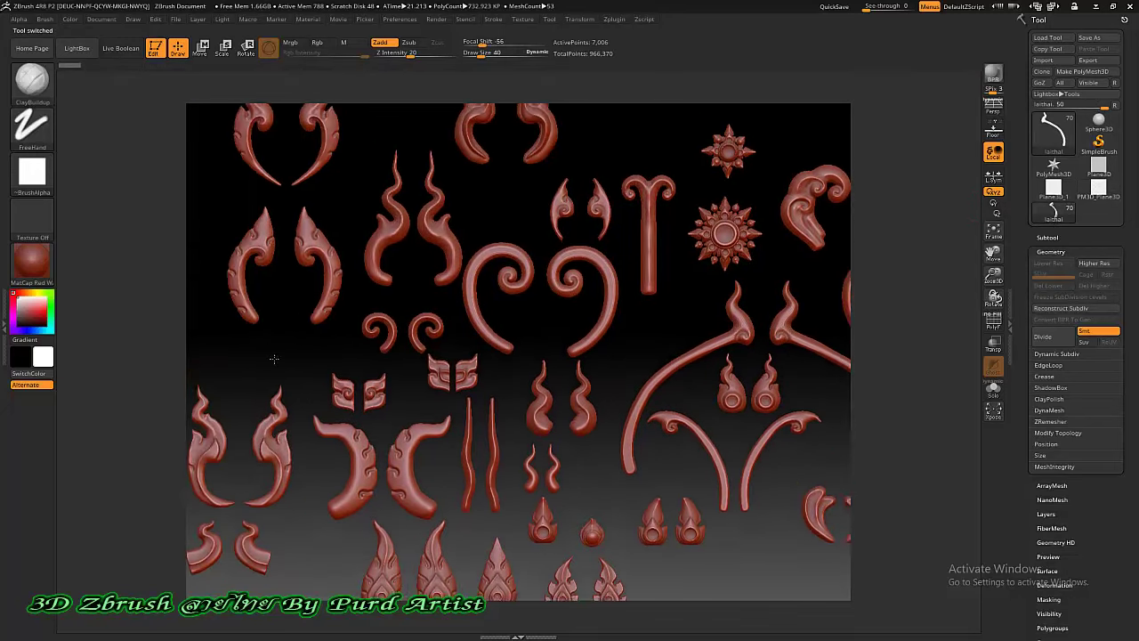
{"action": "left_click_drag", "start_coordinate": [495, 245], "coordinate": [462, 287]}
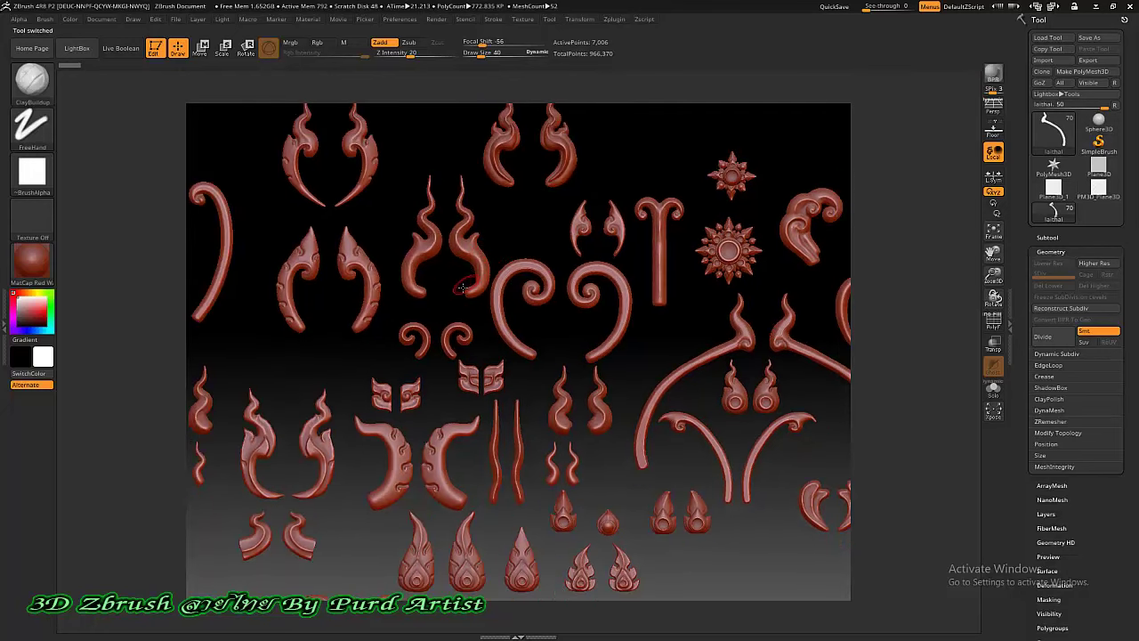
{"action": "mouse_move", "coordinate": [232, 328]}
{"action": "left_mouse_down"}
{"action": "mouse_move", "coordinate": [307, 283]}
{"action": "mouse_move", "coordinate": [584, 280]}
{"action": "mouse_move", "coordinate": [377, 309]}
{"action": "mouse_move", "coordinate": [620, 273]}
{"action": "mouse_move", "coordinate": [538, 339]}
{"action": "mouse_move", "coordinate": [472, 363]}
{"action": "left_mouse_up"}
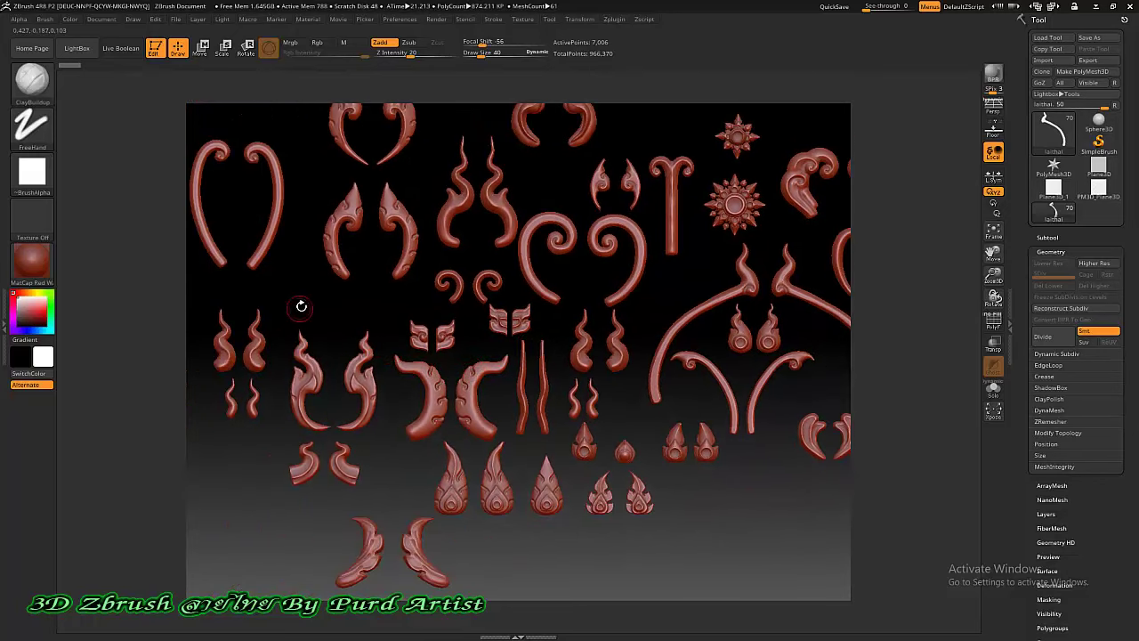
{"action": "mouse_move", "coordinate": [299, 299]}
{"action": "left_mouse_down", "text": "alt"}
{"action": "mouse_move", "coordinate": [354, 330]}
{"action": "mouse_move", "coordinate": [333, 308]}
{"action": "left_mouse_up", "text": "alt"}
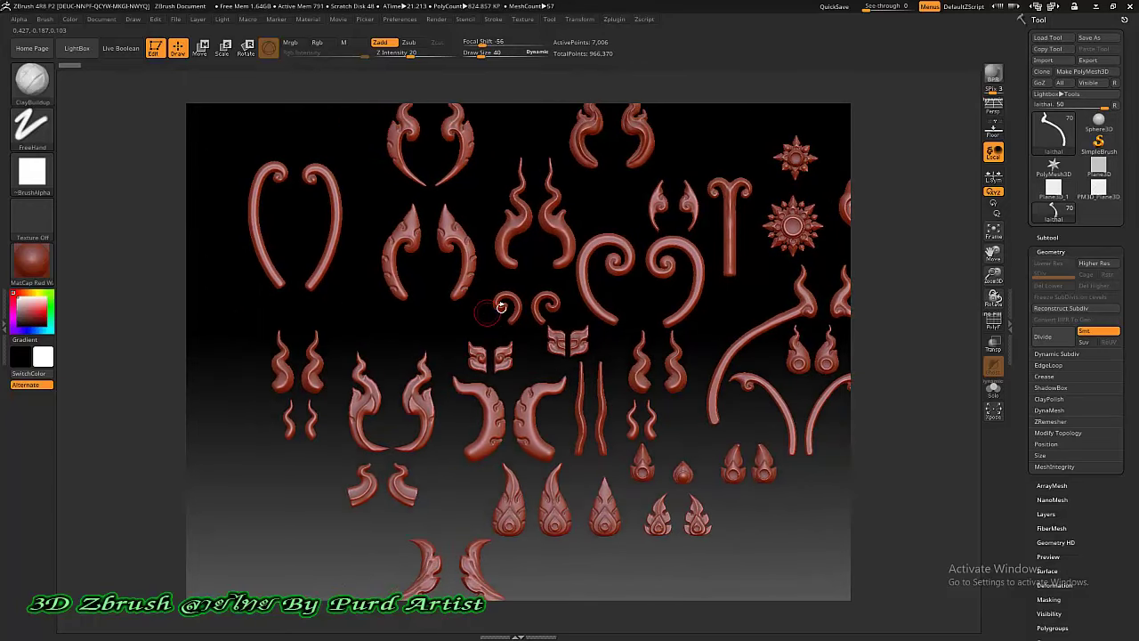
{"action": "left_click_drag", "start_coordinate": [501, 307], "coordinate": [543, 316]}
{"action": "left_click_drag", "start_coordinate": [403, 340], "coordinate": [381, 328]}
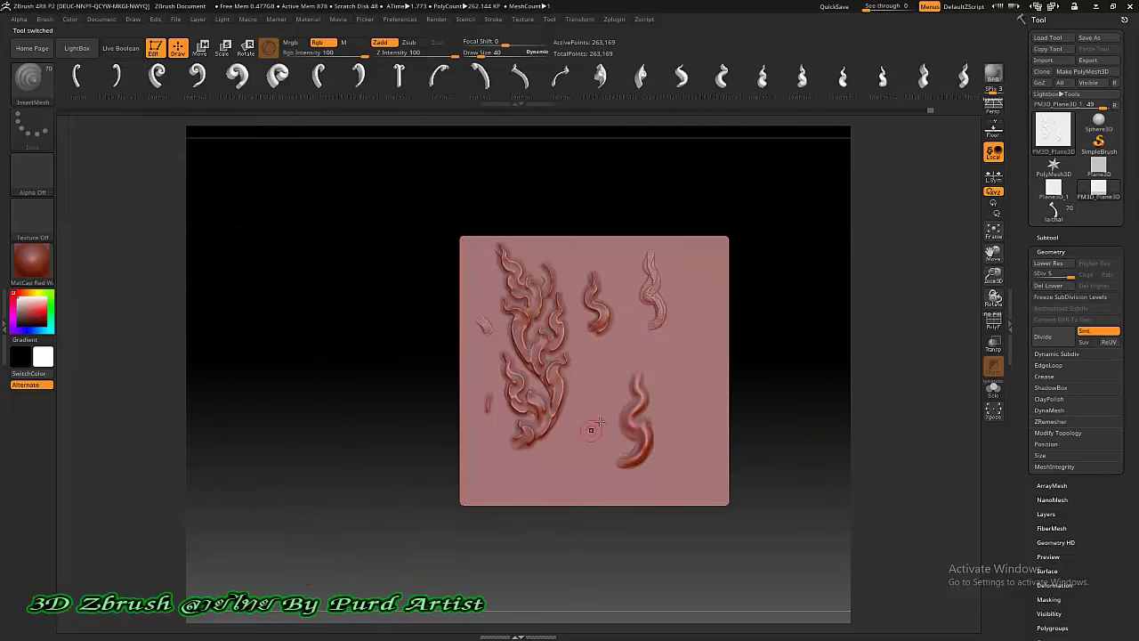
Frame the plane with F and zoom in so it fills the view
{"action": "key", "text": "f"}
{"action": "scroll", "coordinate": [547, 474], "scroll_direction": "up", "scroll_amount": 1}
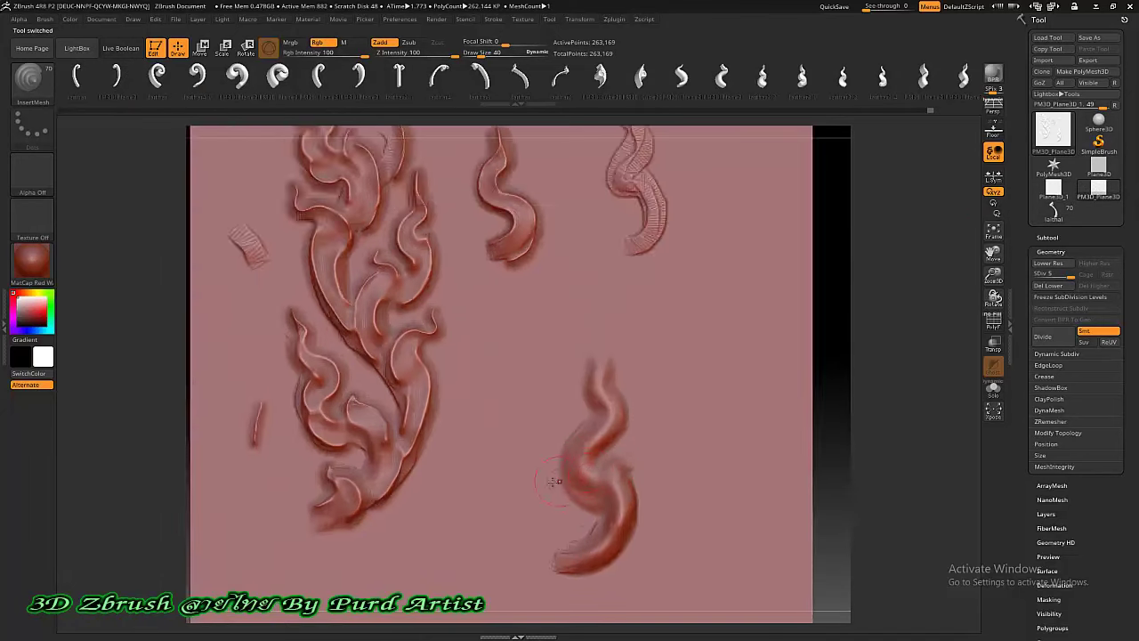
{"action": "scroll", "coordinate": [547, 474], "scroll_direction": "up", "scroll_amount": 1}
{"action": "left_click_drag", "start_coordinate": [157, 392], "coordinate": [140, 350], "text": "alt"}
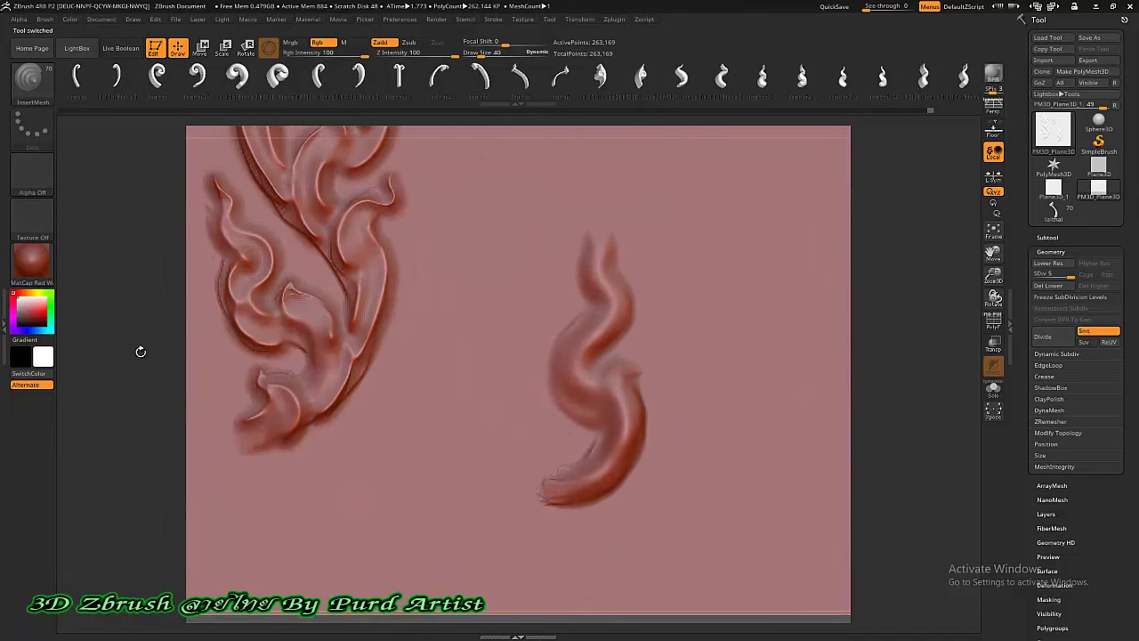
{"action": "key", "text": "d"}
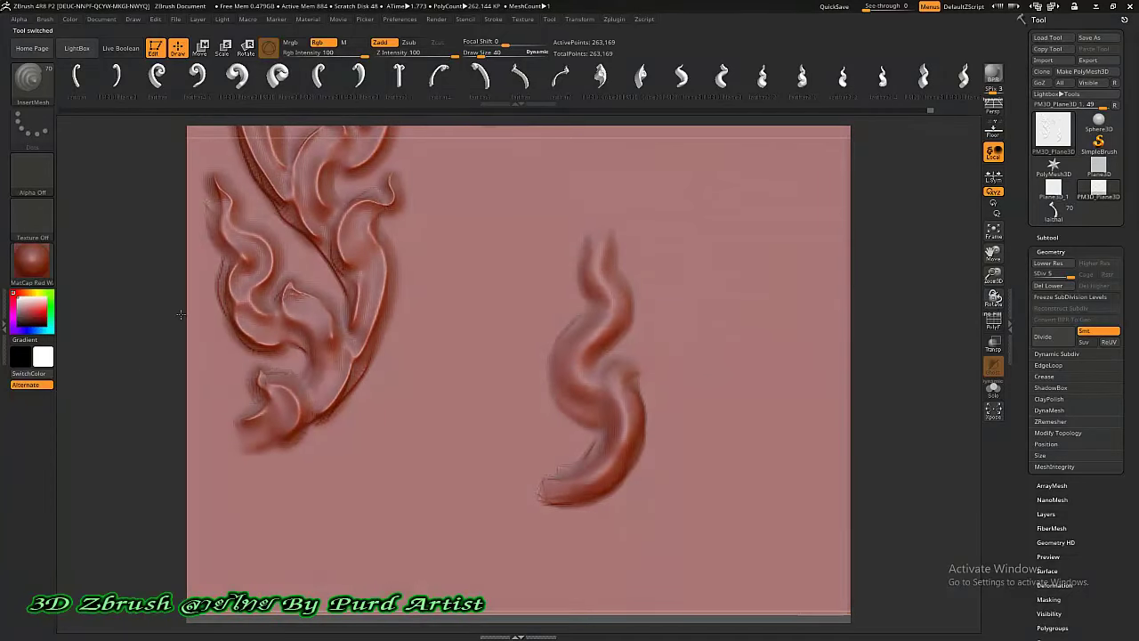
{"action": "scroll", "coordinate": [722, 86], "scroll_direction": "down", "scroll_amount": 2}
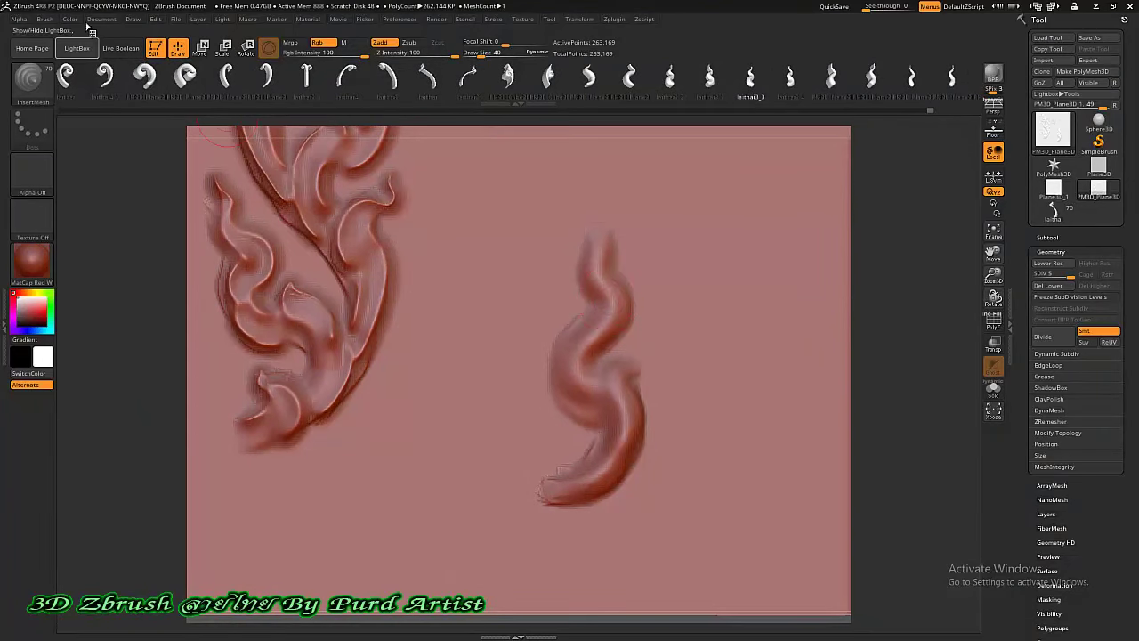
Open the Brush menu and expand the Depth subpalette
{"action": "left_click", "coordinate": [45, 19]}
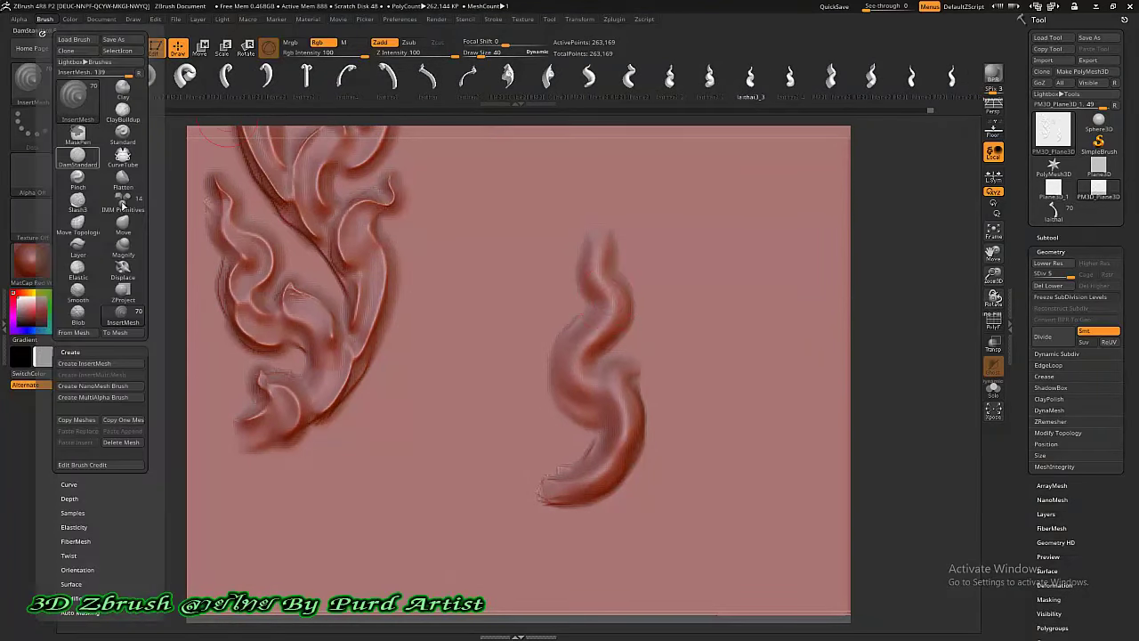
{"action": "scroll", "coordinate": [107, 320], "scroll_direction": "down", "scroll_amount": 3}
{"action": "scroll", "coordinate": [90, 349], "scroll_direction": "down", "scroll_amount": 1}
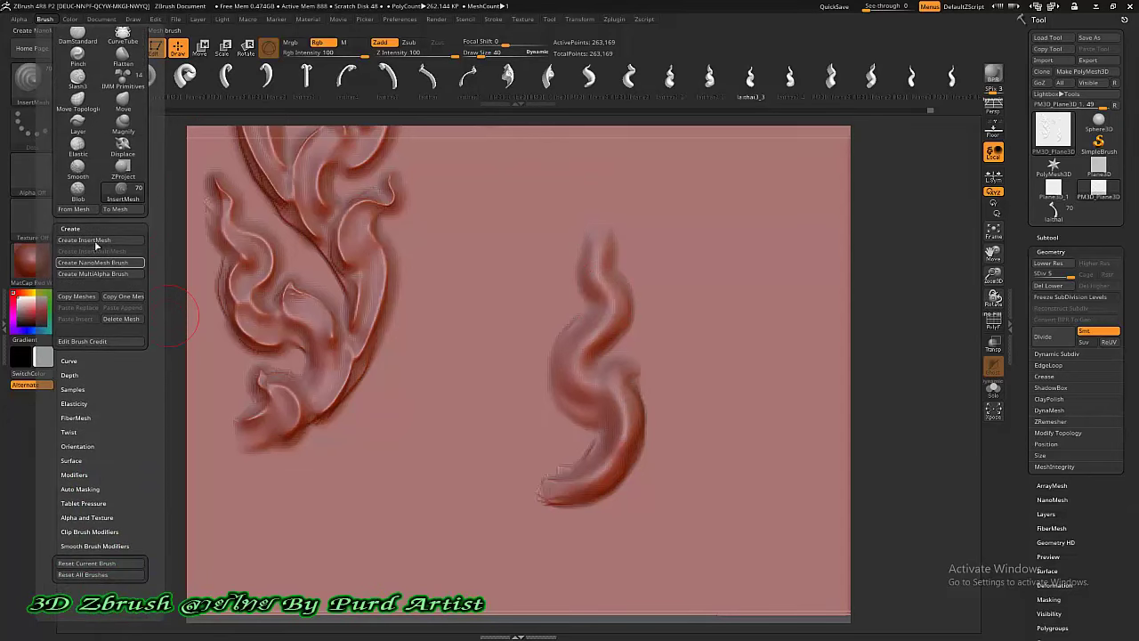
{"action": "left_click", "coordinate": [77, 374]}
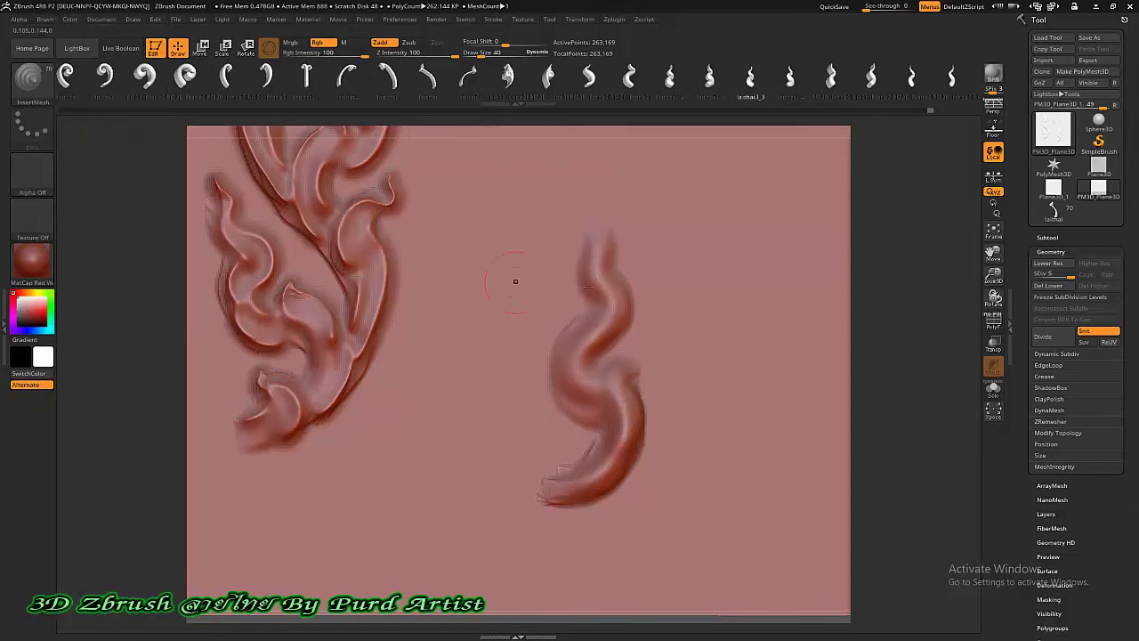
Delete the plane's lower subdivisions, insert a horn piece on the S-flame, and move it upward
{"action": "left_click", "coordinate": [604, 294]}
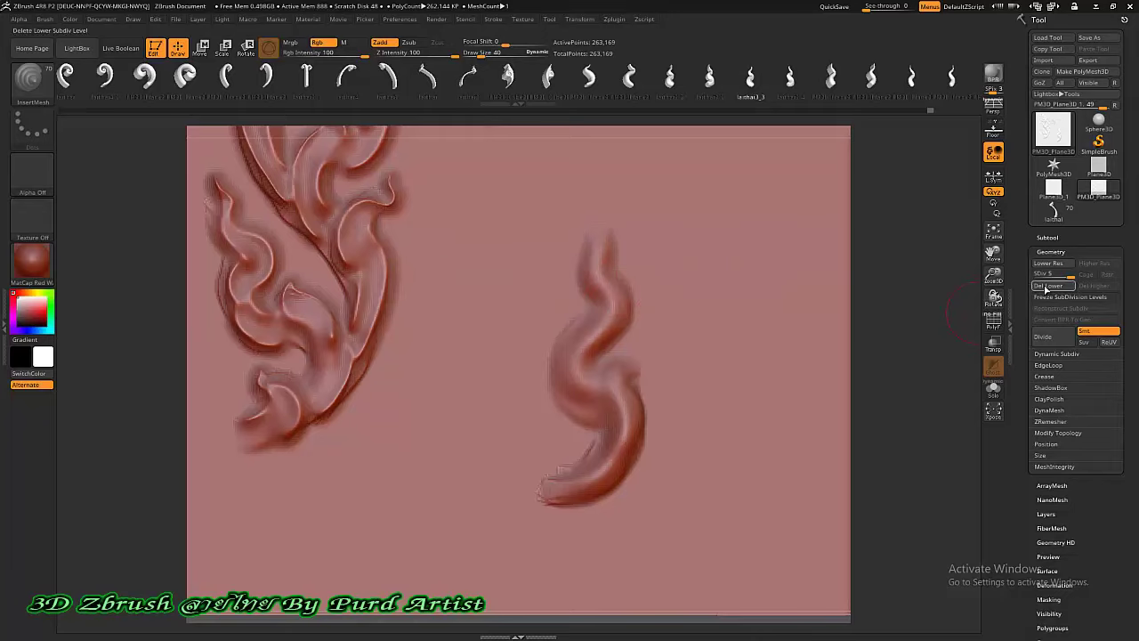
{"action": "key", "text": "shift+d"}
{"action": "left_click_drag", "start_coordinate": [619, 230], "coordinate": [604, 375]}
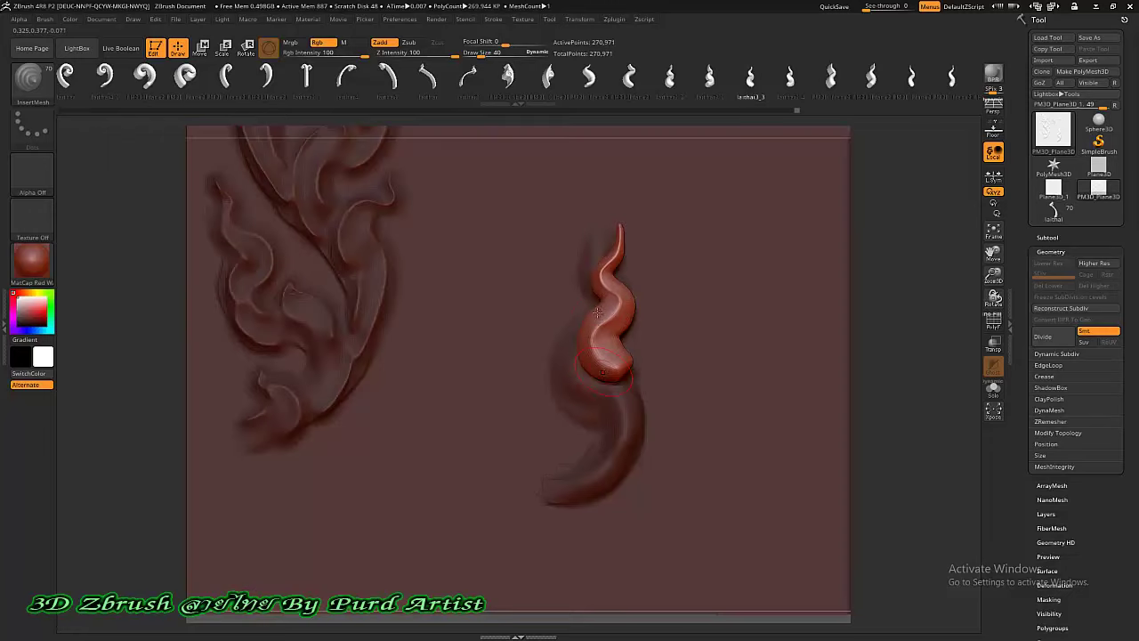
{"action": "key", "text": "ctrl+z"}
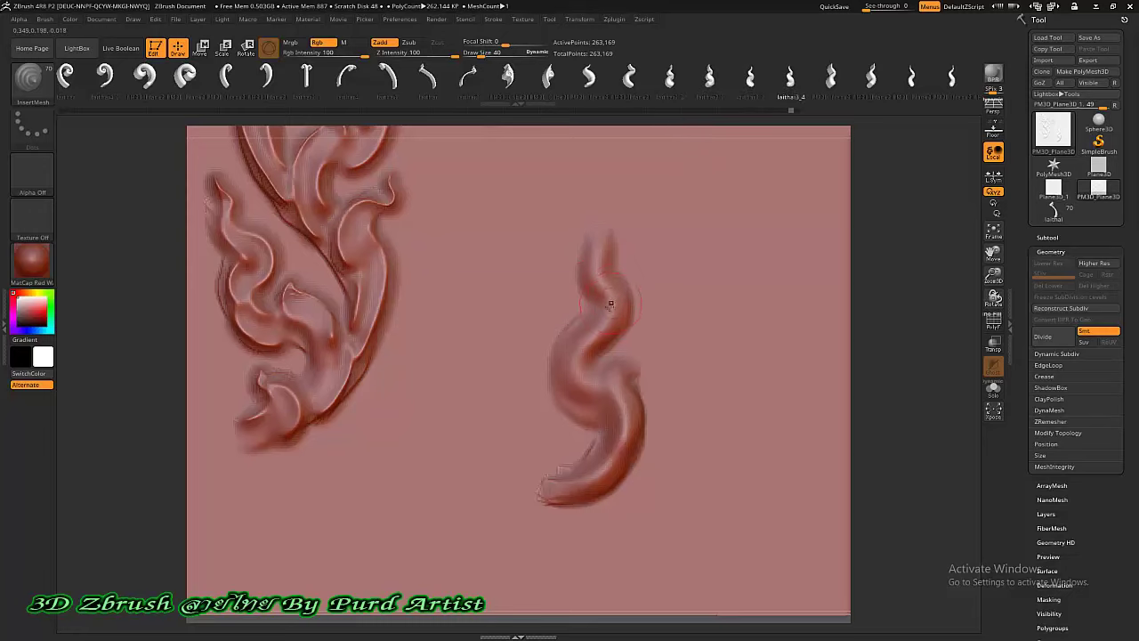
{"action": "left_click_drag", "start_coordinate": [605, 313], "coordinate": [583, 396]}
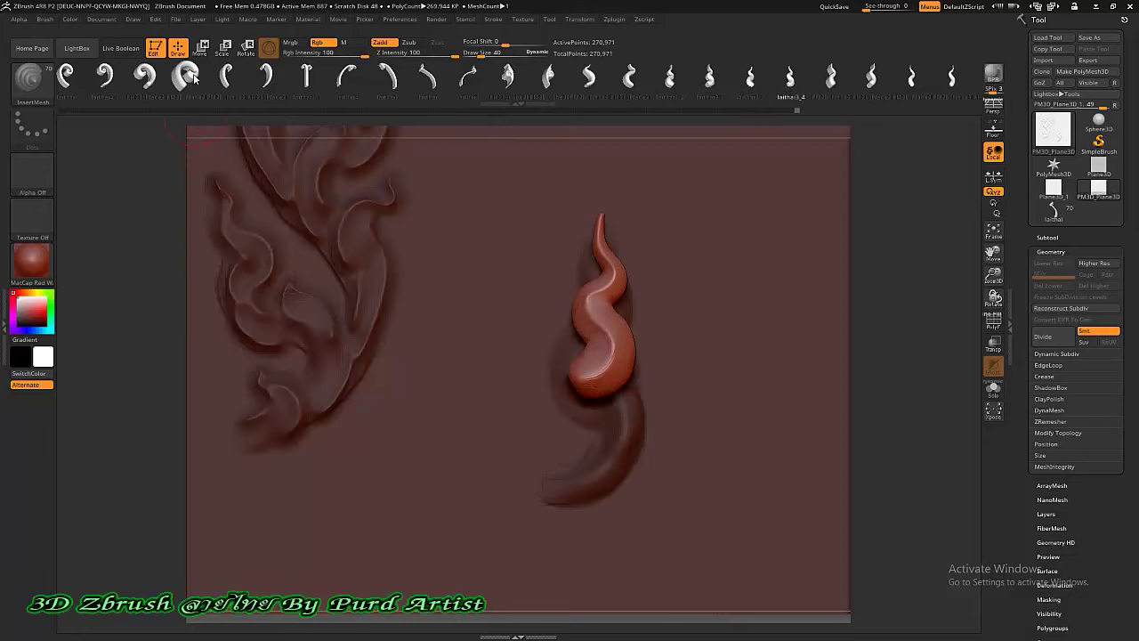
{"action": "key", "text": "w"}
{"action": "mouse_move", "coordinate": [610, 238]}
{"action": "left_mouse_down"}
{"action": "mouse_move", "coordinate": [607, 211]}
{"action": "mouse_move", "coordinate": [608, 313]}
{"action": "left_mouse_up"}
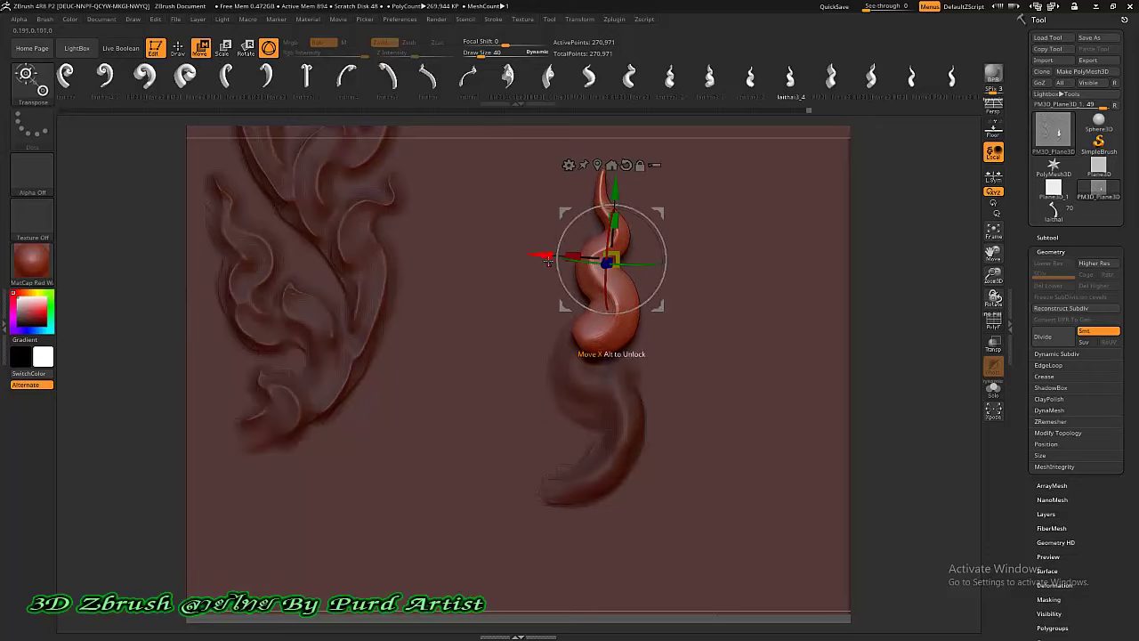
Stand the horn insert more upright with Transpose, check it from several angles, and return to Draw
{"action": "left_click_drag", "start_coordinate": [602, 254], "coordinate": [602, 258]}
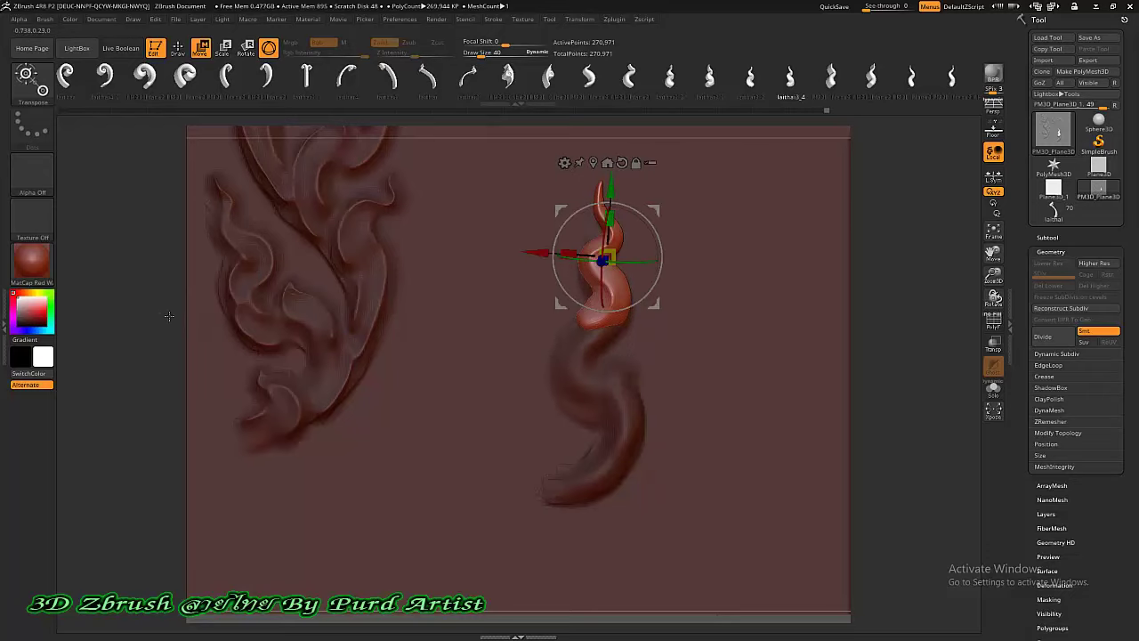
{"action": "left_click_drag", "start_coordinate": [168, 316], "coordinate": [267, 303]}
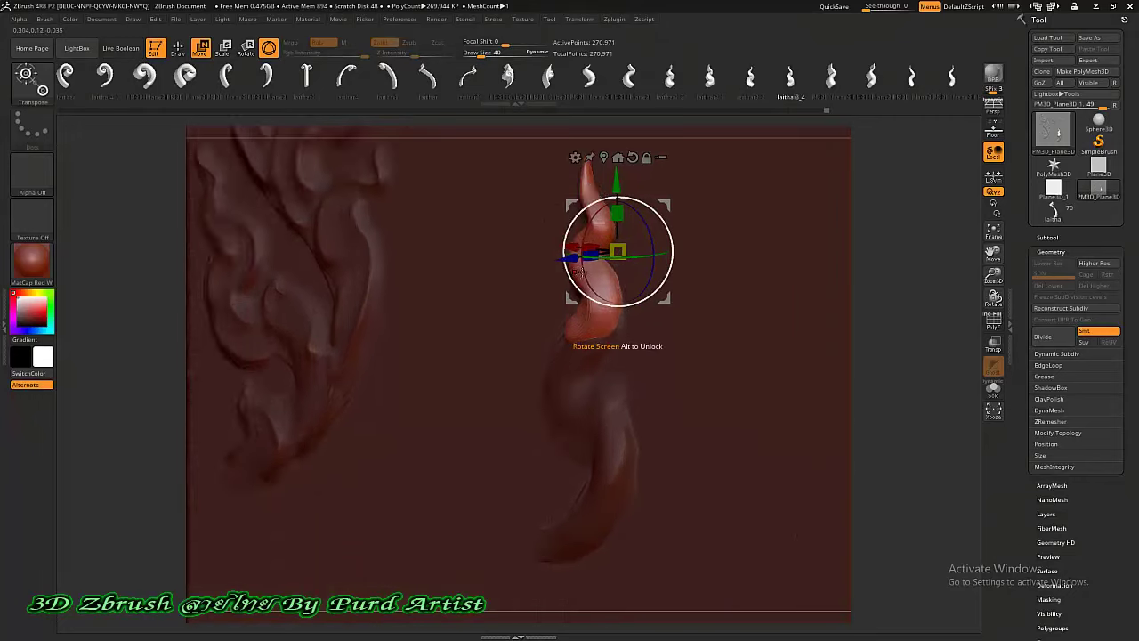
{"action": "left_click_drag", "start_coordinate": [580, 273], "coordinate": [591, 324]}
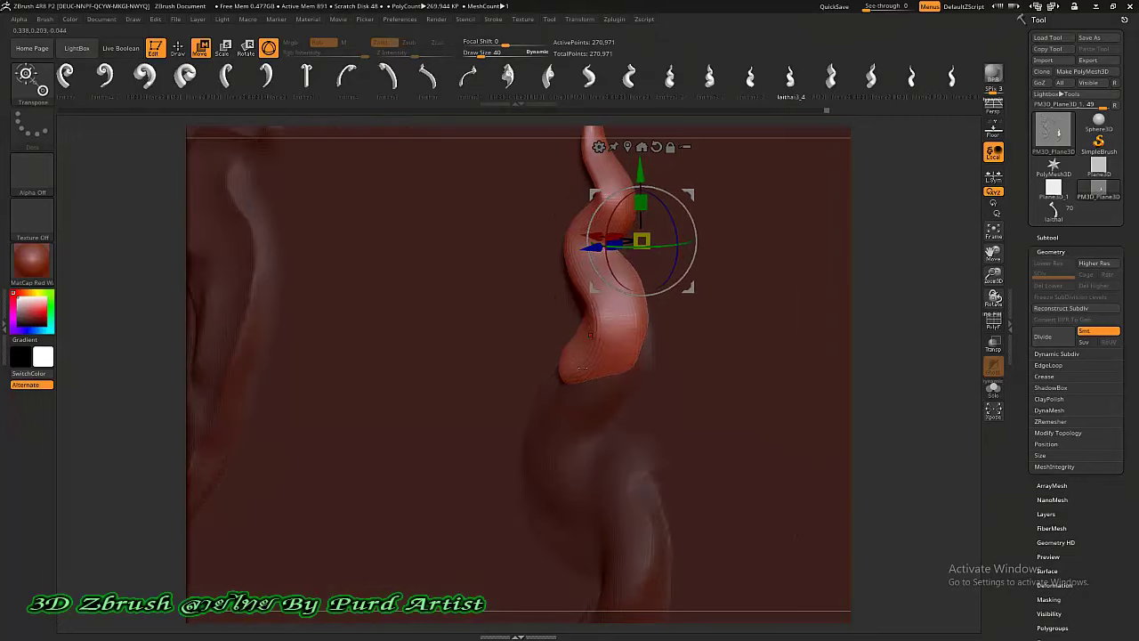
{"action": "left_click_drag", "start_coordinate": [582, 366], "coordinate": [534, 317]}
{"action": "left_click_drag", "start_coordinate": [131, 234], "coordinate": [164, 241]}
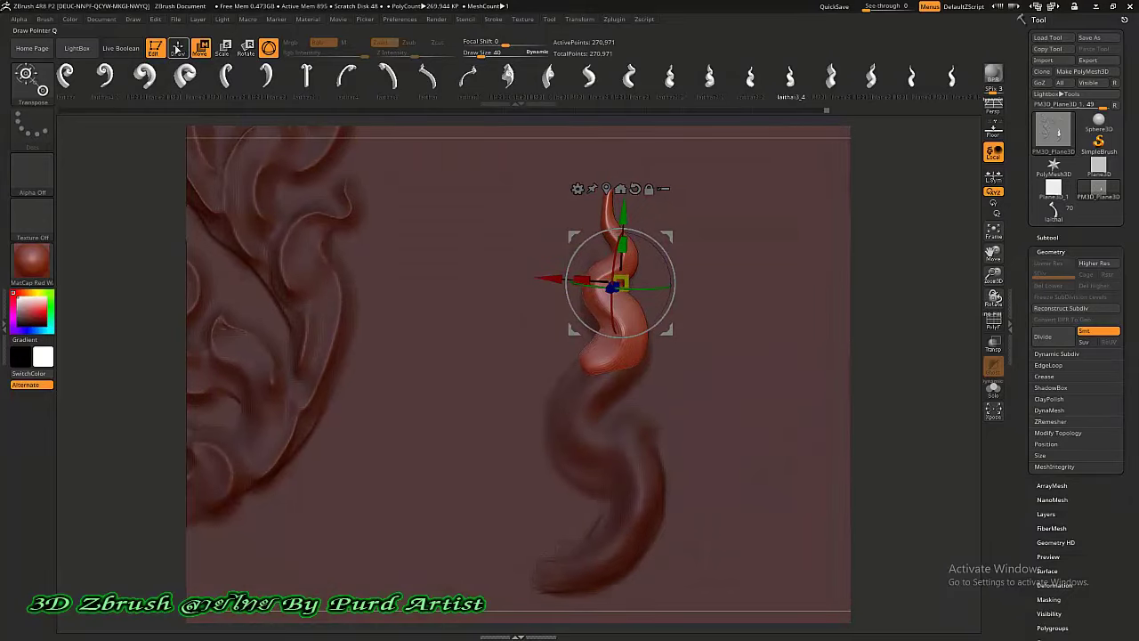
{"action": "left_click", "coordinate": [178, 48]}
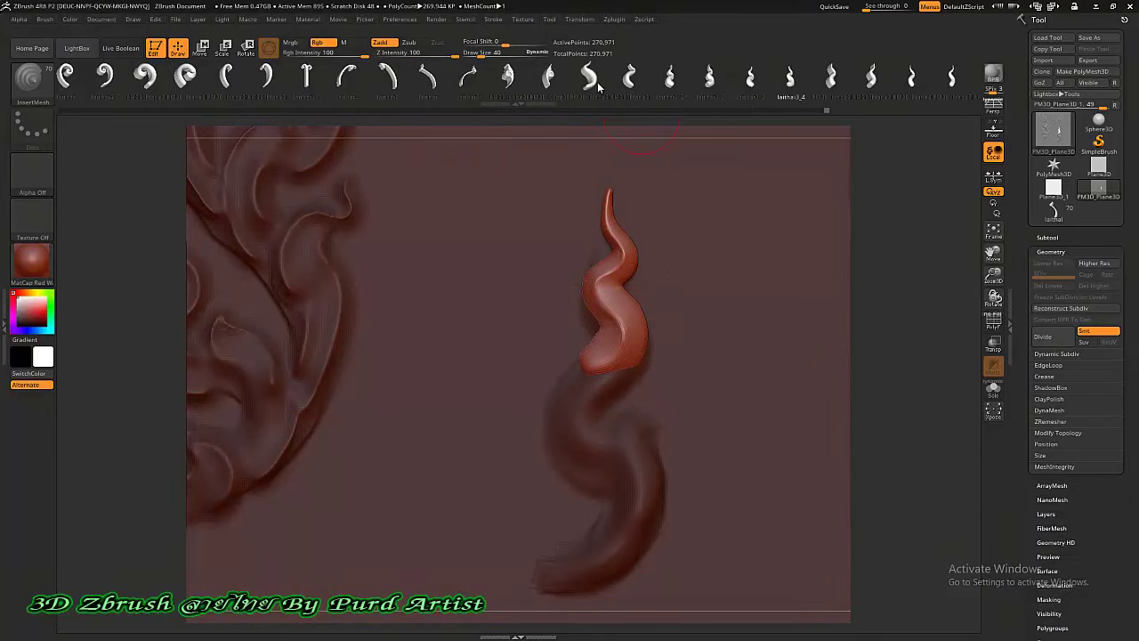
Insert a small curl on the flame's lower curl, then rotate, bend and nudge it against the ribbon edge
{"action": "left_click_drag", "start_coordinate": [590, 84], "coordinate": [384, 85]}
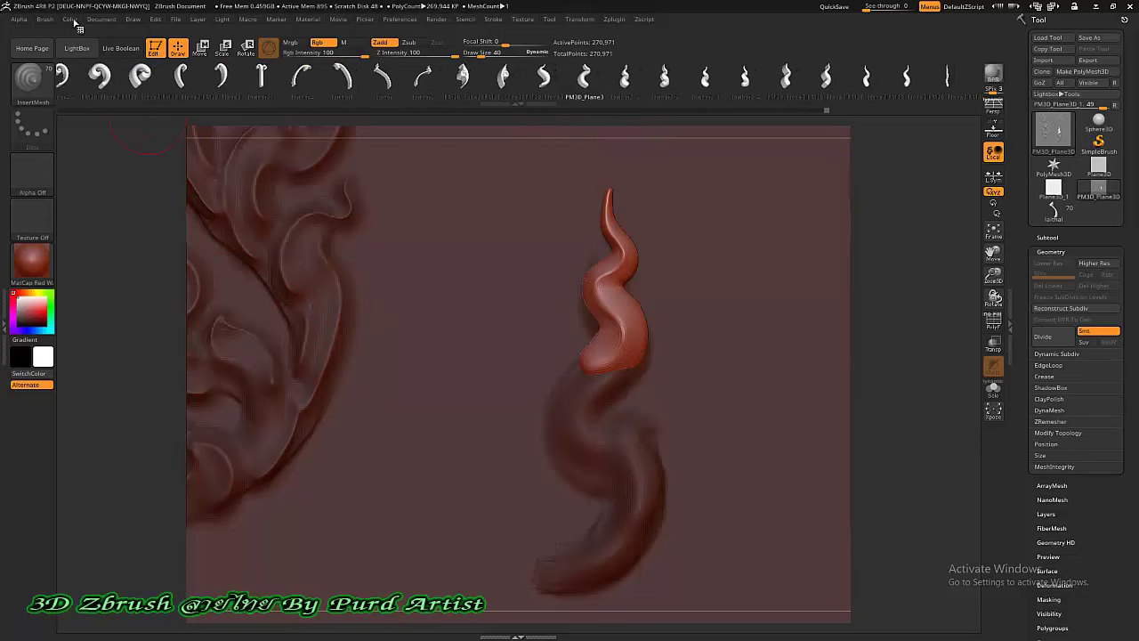
{"action": "left_click", "coordinate": [46, 21]}
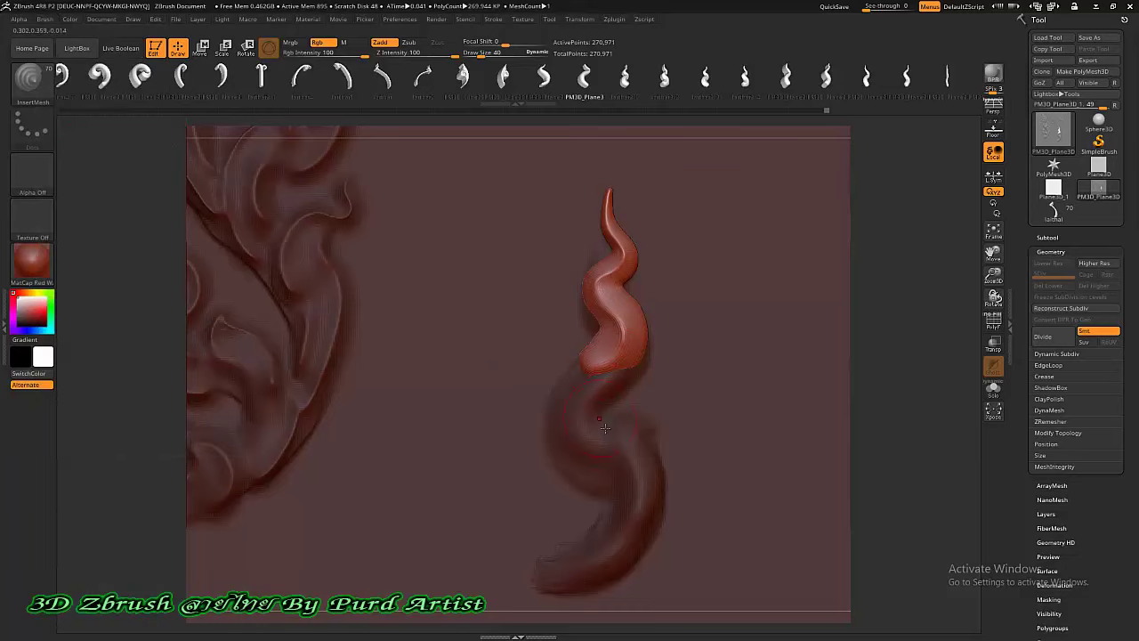
{"action": "left_click_drag", "start_coordinate": [625, 439], "coordinate": [599, 455]}
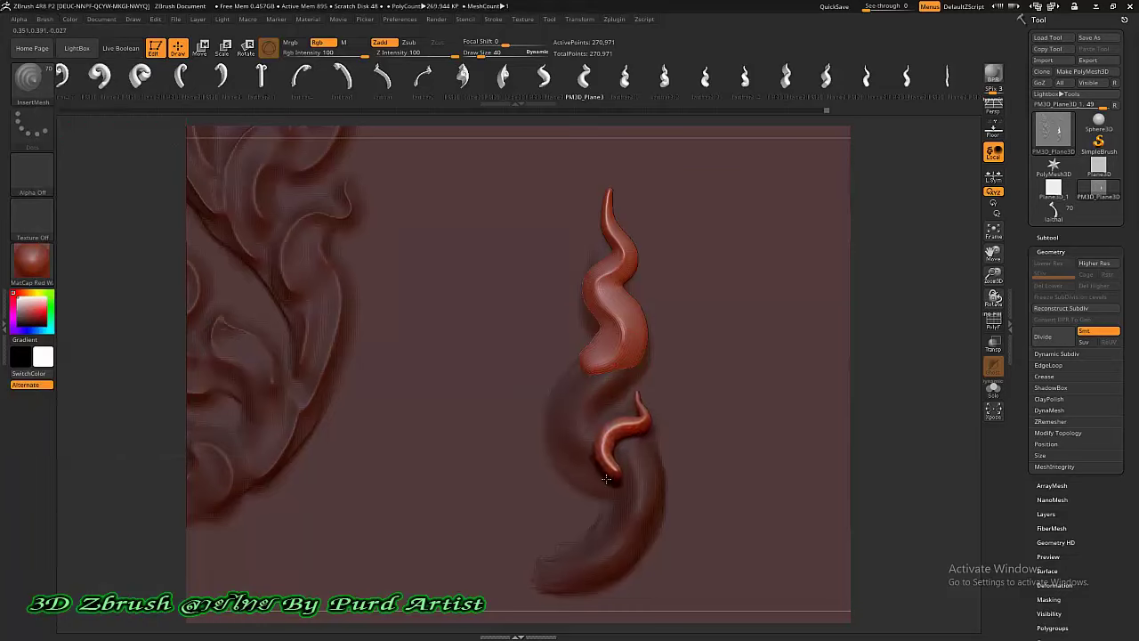
{"action": "key", "text": "w"}
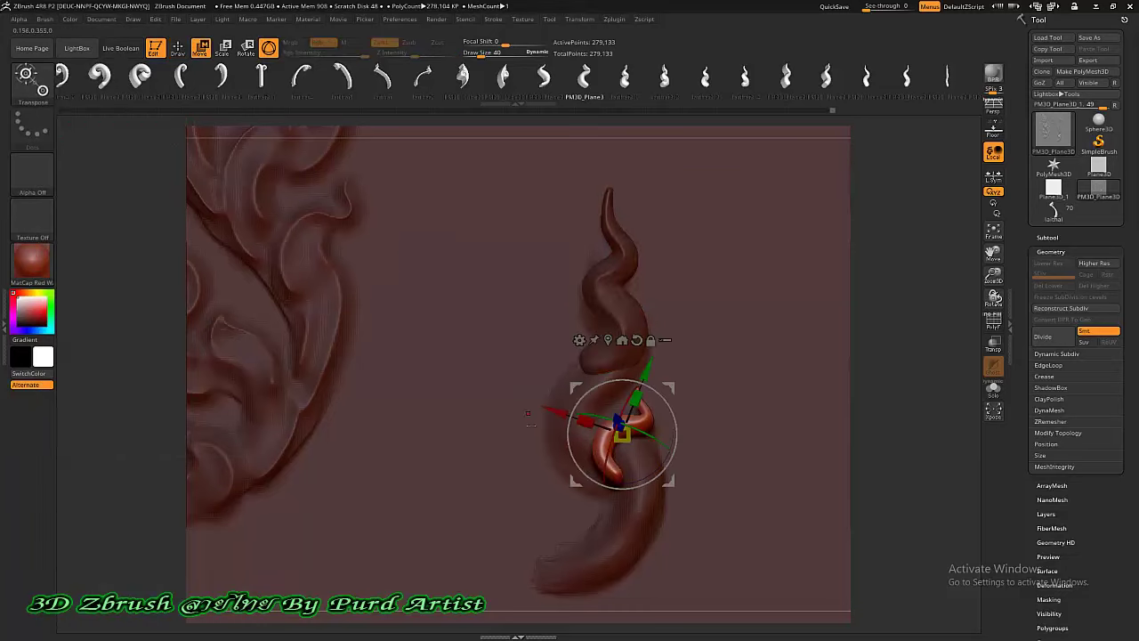
{"action": "mouse_move", "coordinate": [564, 481]}
{"action": "left_mouse_down"}
{"action": "mouse_move", "coordinate": [616, 459]}
{"action": "mouse_move", "coordinate": [627, 433]}
{"action": "left_mouse_up"}
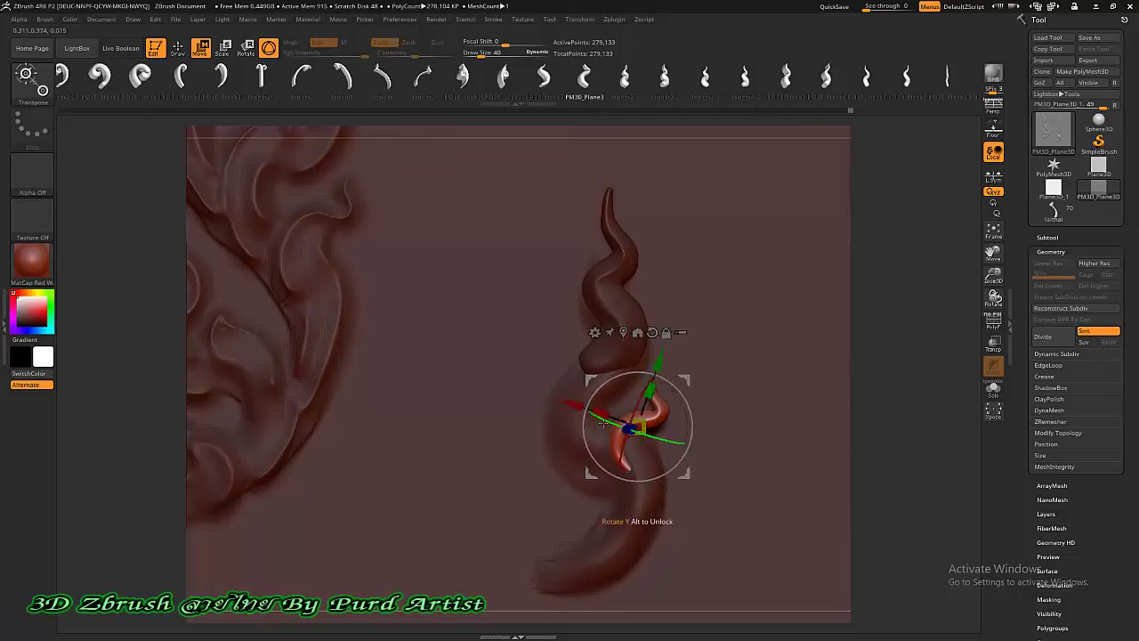
{"action": "left_click_drag", "start_coordinate": [566, 408], "coordinate": [565, 416]}
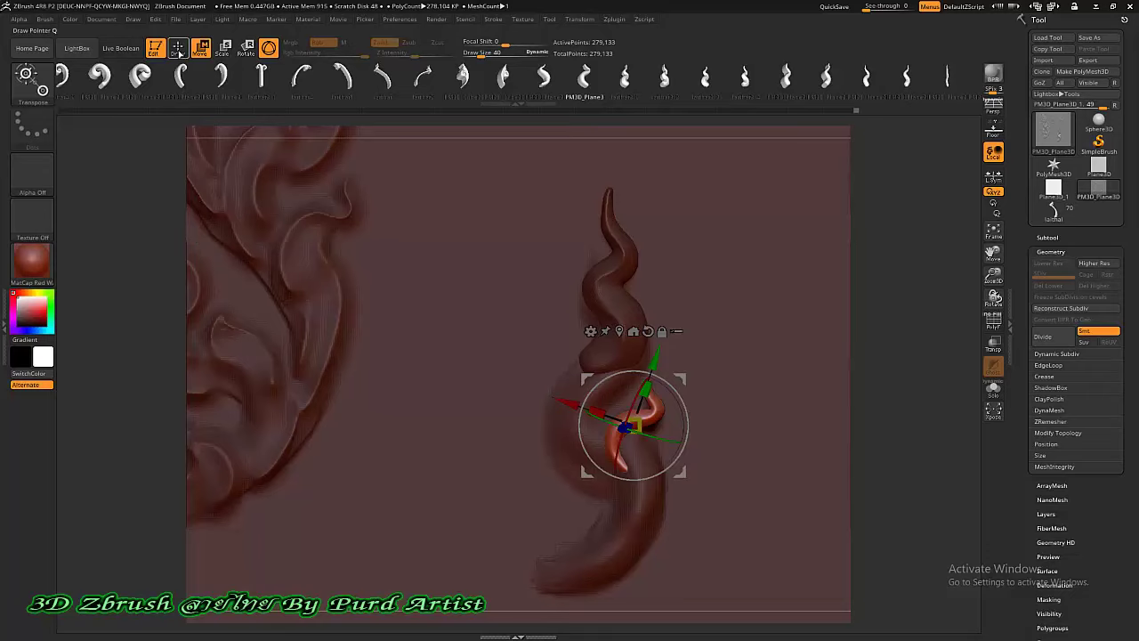
{"action": "key", "text": "q"}
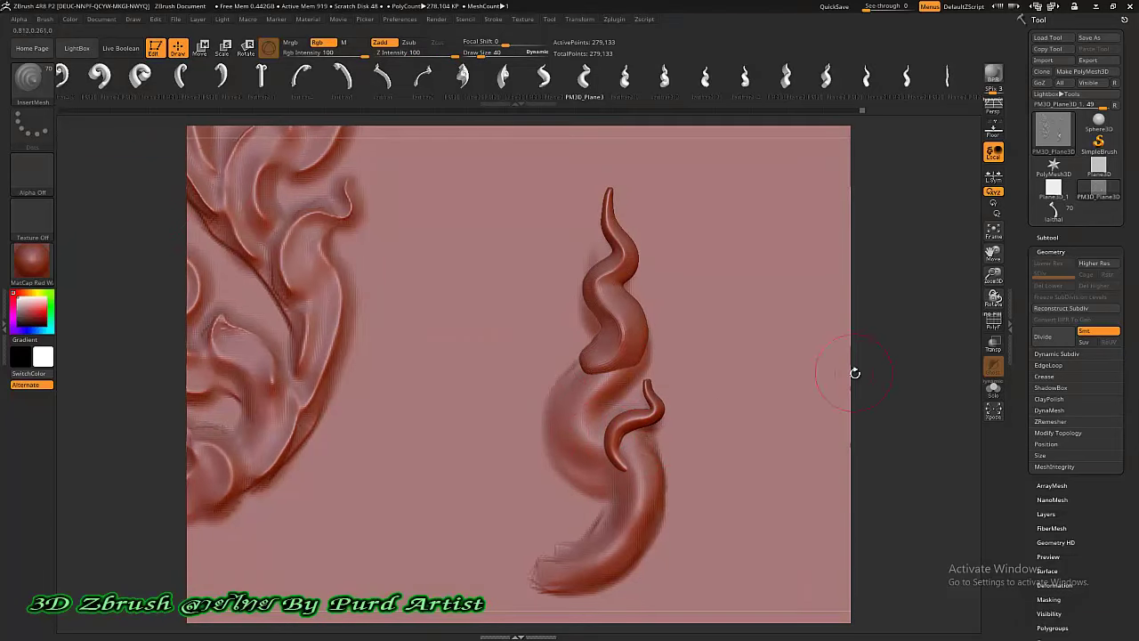
{"action": "left_click", "coordinate": [1052, 210]}
{"action": "key", "text": "f"}
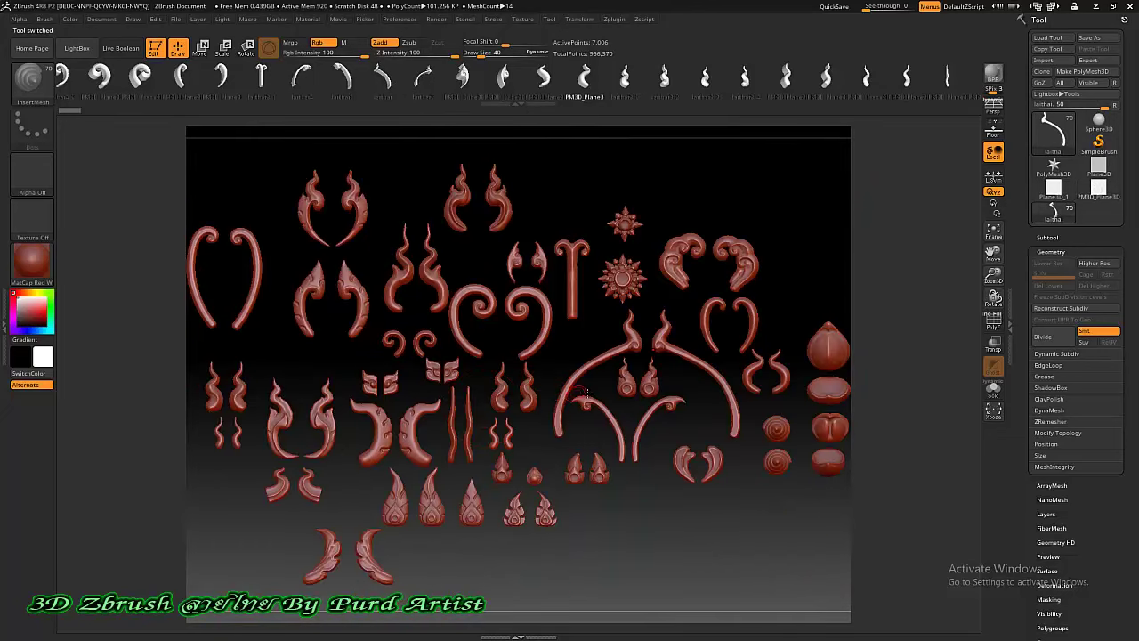
{"action": "left_click", "coordinate": [1102, 194]}
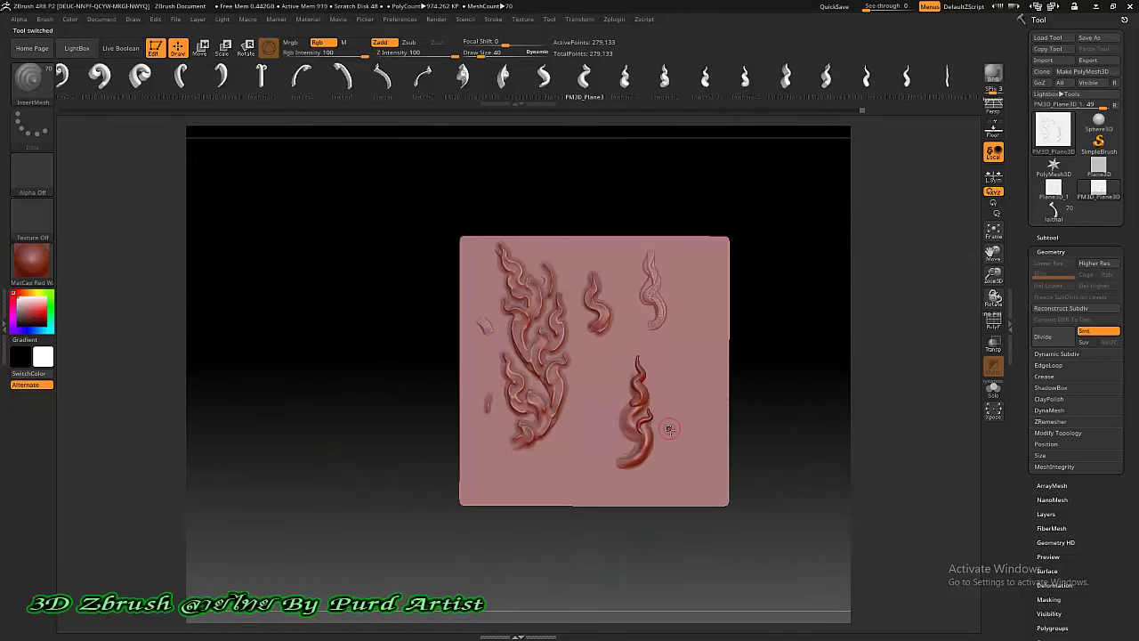
{"action": "scroll", "coordinate": [668, 417], "scroll_direction": "up", "scroll_amount": 3}
{"action": "scroll", "coordinate": [650, 440], "scroll_direction": "up", "scroll_amount": 3}
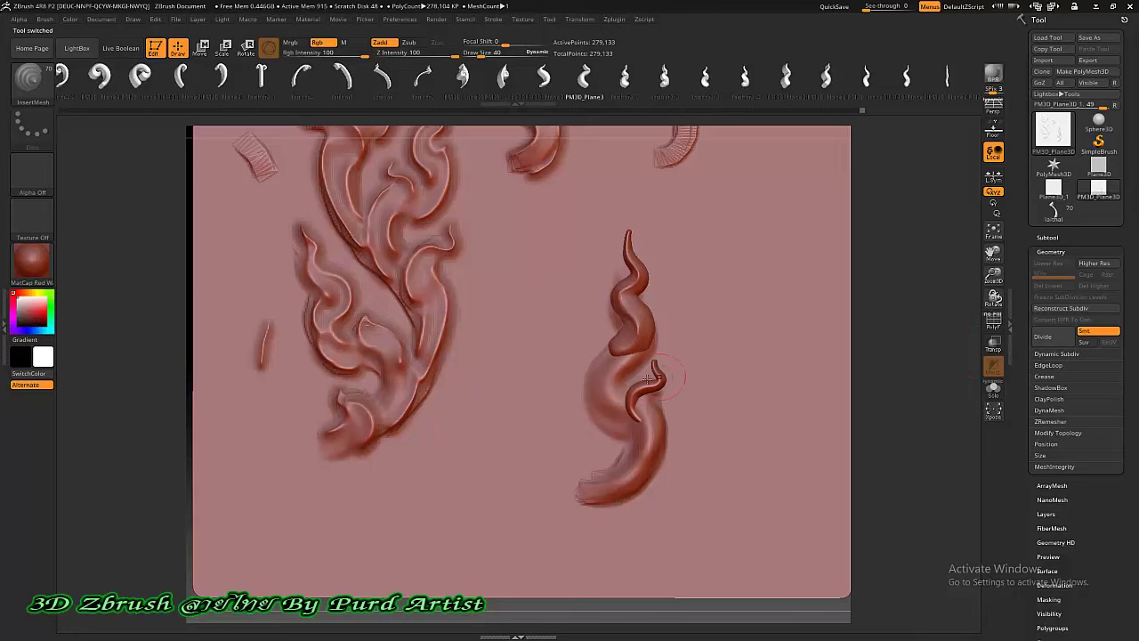
DynaMesh the ribbon and curl together at resolution 504, then smooth the notch at their joint
{"action": "left_click", "coordinate": [1048, 410]}
{"action": "left_click", "coordinate": [1048, 428]}
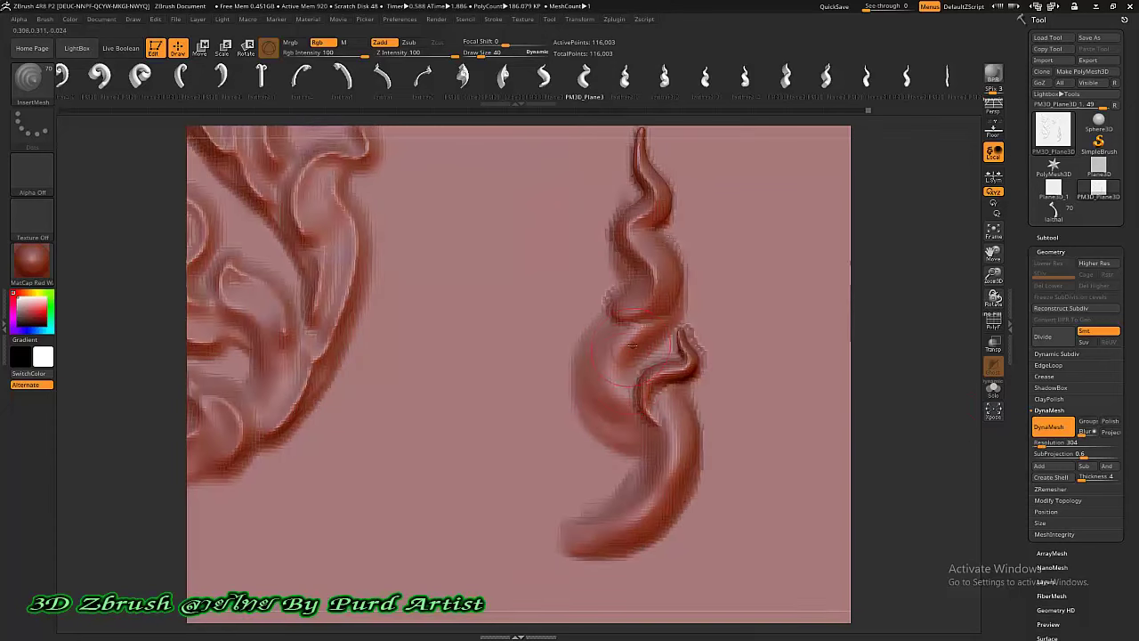
{"action": "key", "text": "ctrl+z"}
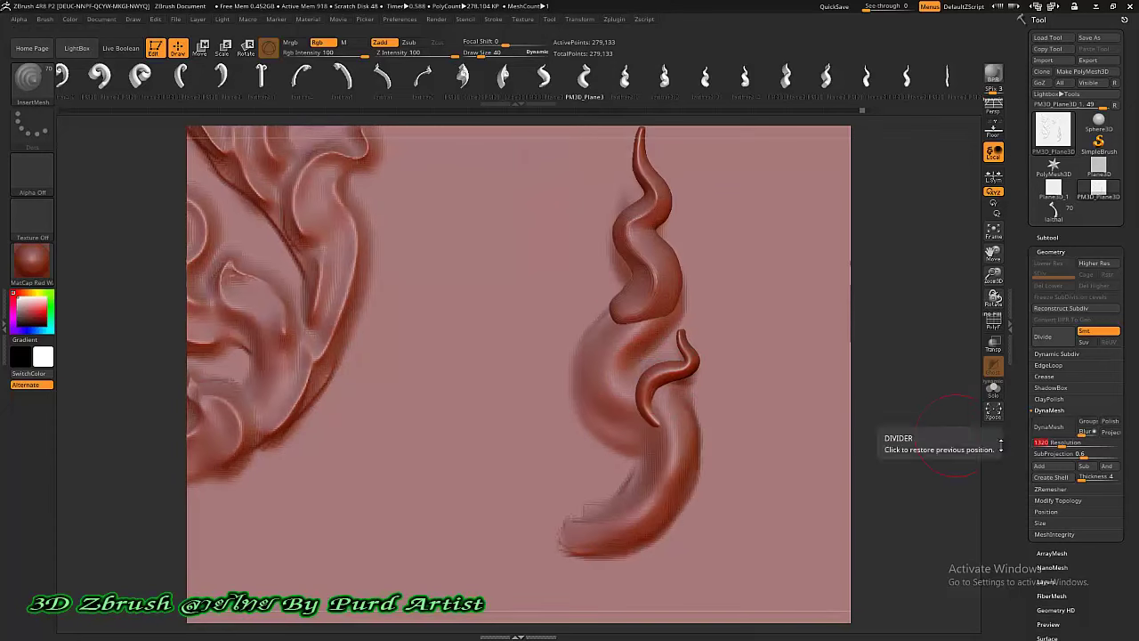
{"action": "left_click", "coordinate": [1048, 427]}
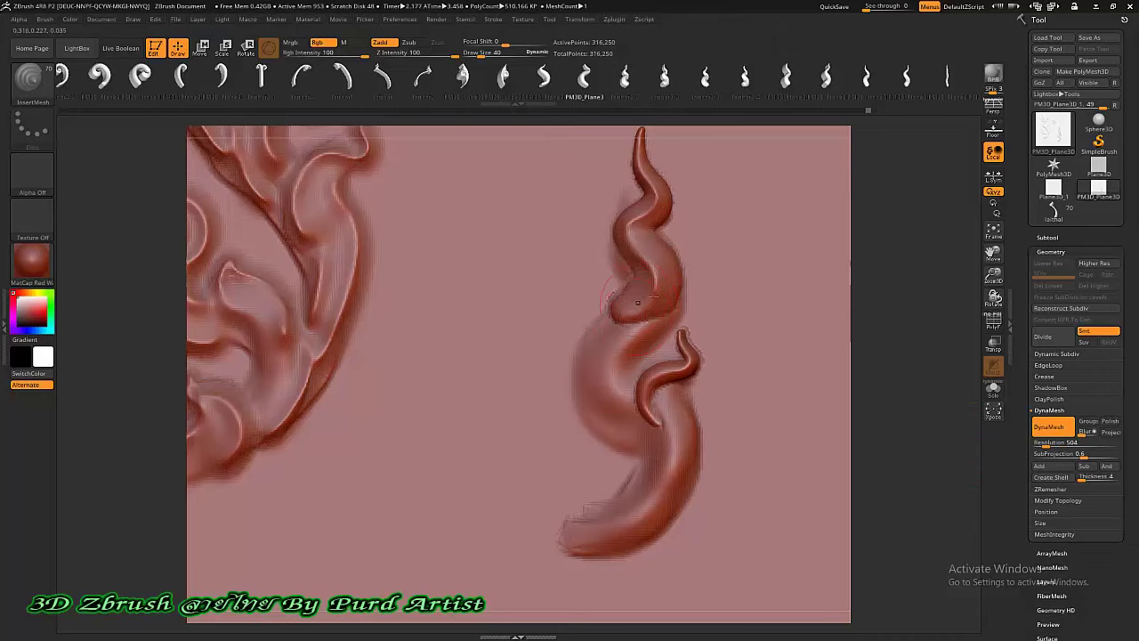
{"action": "mouse_move", "coordinate": [602, 300]}
{"action": "left_mouse_down", "text": "shift"}
{"action": "mouse_move", "coordinate": [634, 298]}
{"action": "mouse_move", "coordinate": [626, 307]}
{"action": "left_mouse_up", "text": "shift"}
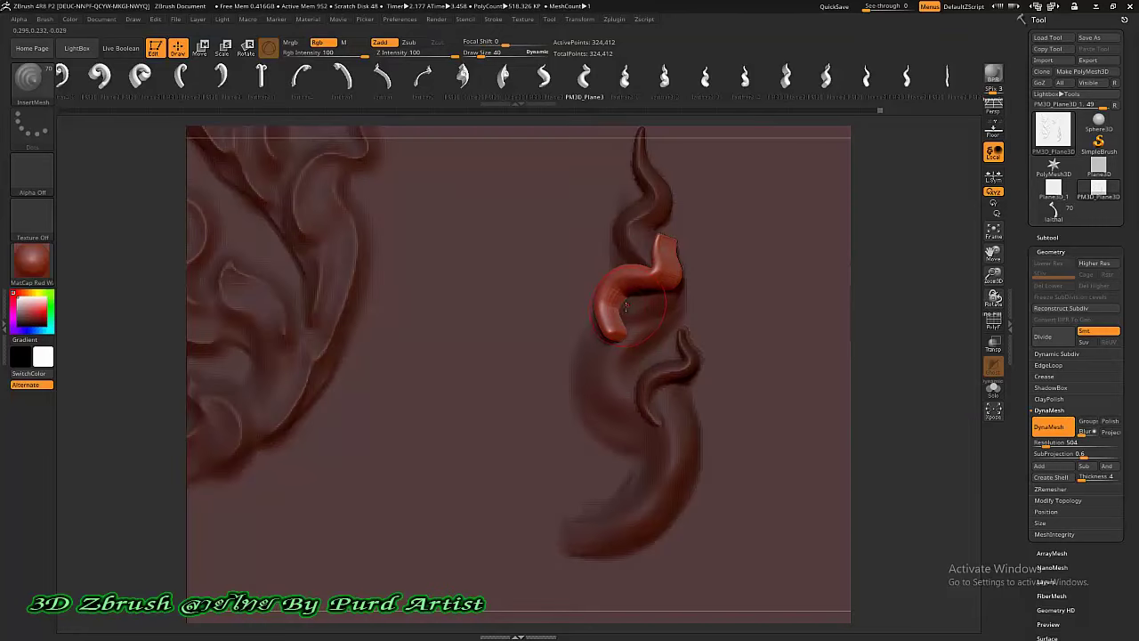
Remove the extra curl and build up clay along the ribbon's left inner edge with ClayBuildup
{"action": "key", "text": "b"}
{"action": "key", "text": "c"}
{"action": "key", "text": "b"}
{"action": "key", "text": "ctrl+z"}
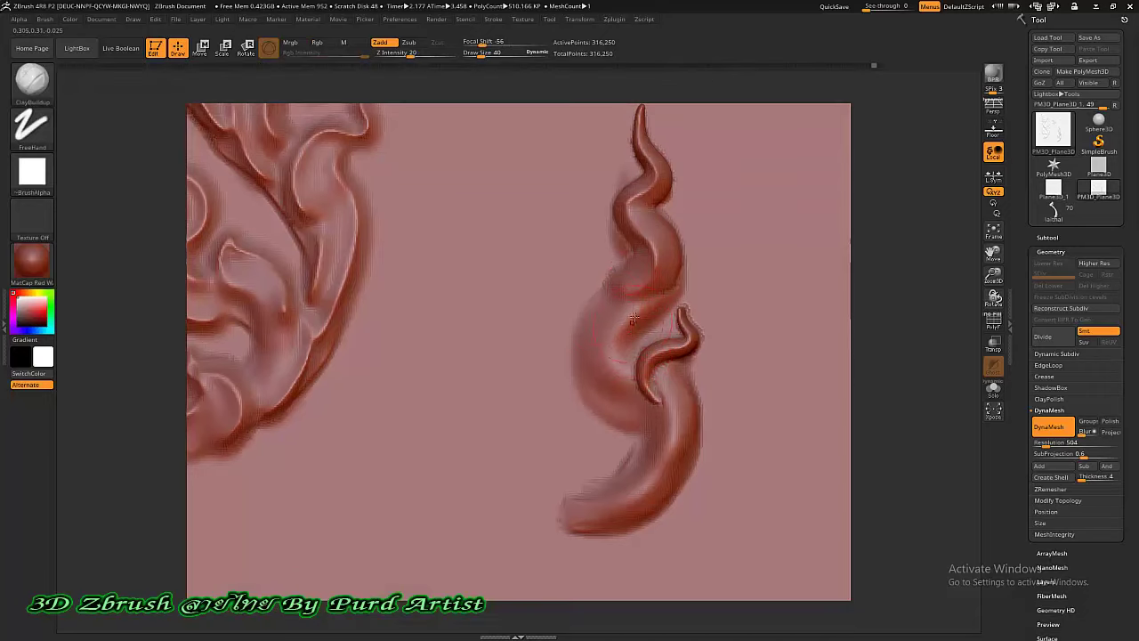
{"action": "mouse_move", "coordinate": [610, 299]}
{"action": "left_mouse_down"}
{"action": "mouse_move", "coordinate": [583, 311]}
{"action": "mouse_move", "coordinate": [598, 383]}
{"action": "mouse_move", "coordinate": [625, 389]}
{"action": "left_mouse_up"}
{"action": "left_click_drag", "start_coordinate": [600, 335], "coordinate": [607, 368]}
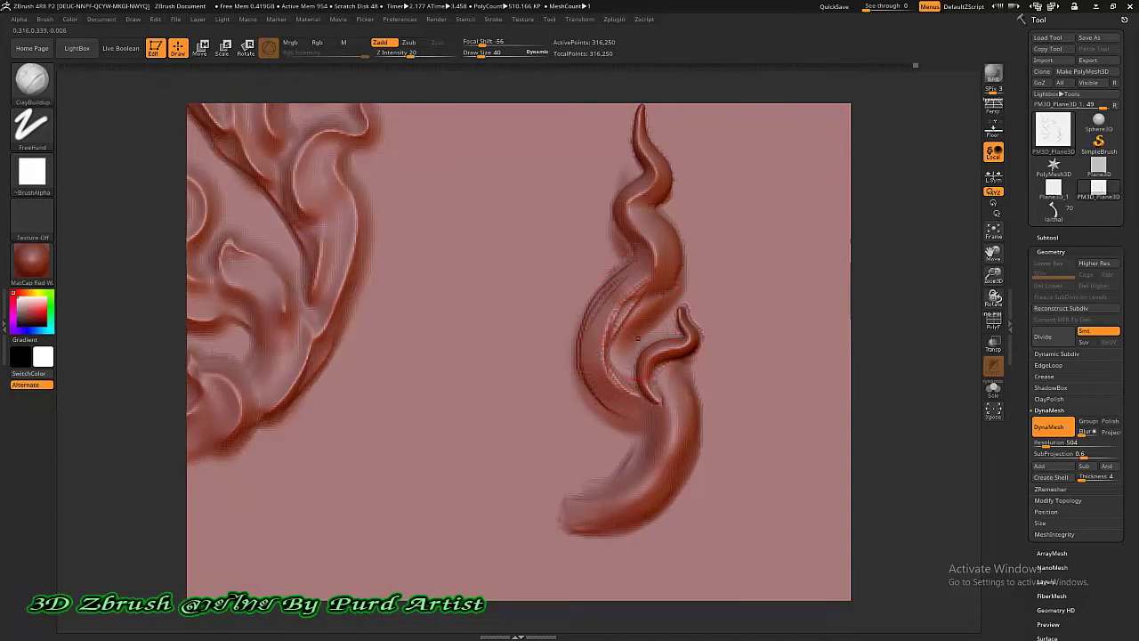
{"action": "mouse_move", "coordinate": [644, 316]}
{"action": "left_mouse_down"}
{"action": "mouse_move", "coordinate": [621, 322]}
{"action": "mouse_move", "coordinate": [614, 382]}
{"action": "left_mouse_up"}
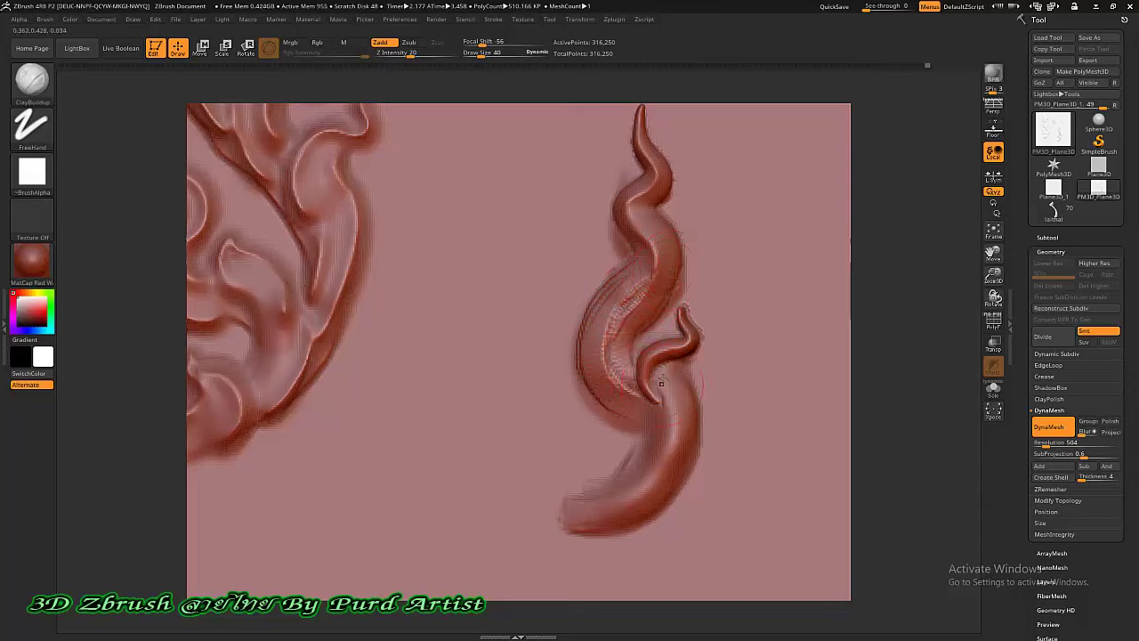
Smooth the ribbon's left curl, creases and upper-middle surface into a clean form
{"action": "left_click_drag", "start_coordinate": [609, 325], "coordinate": [614, 303], "text": "shift"}
{"action": "mouse_move", "coordinate": [610, 374]}
{"action": "left_mouse_down", "text": "shift"}
{"action": "mouse_move", "coordinate": [599, 339]}
{"action": "mouse_move", "coordinate": [663, 254]}
{"action": "left_mouse_up", "text": "shift"}
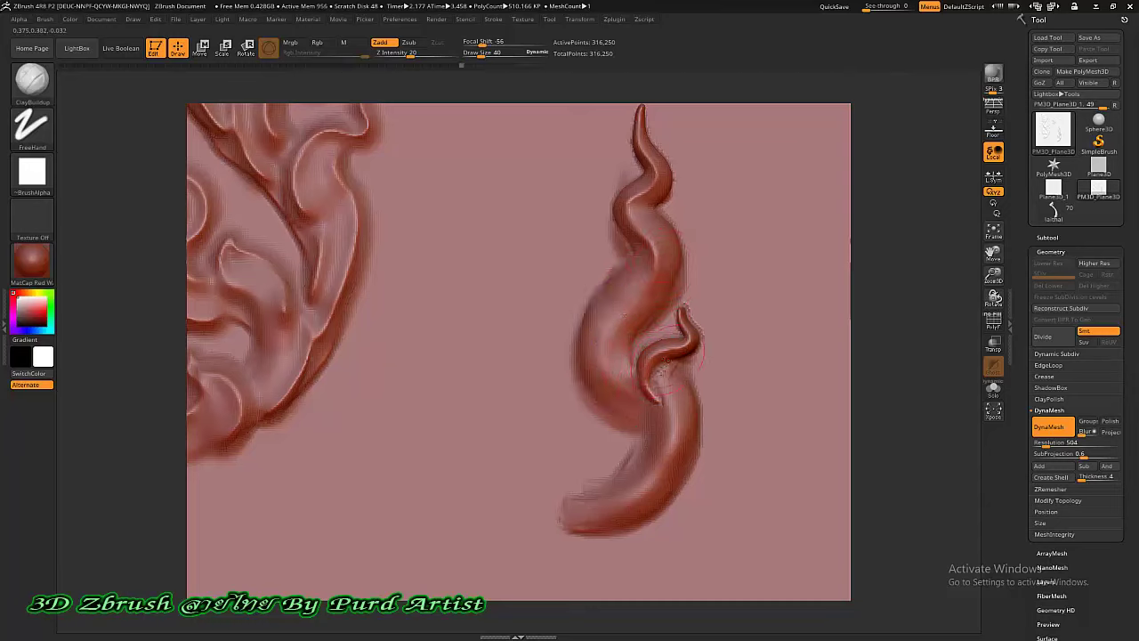
{"action": "mouse_move", "coordinate": [663, 370]}
{"action": "left_mouse_down"}
{"action": "mouse_move", "coordinate": [672, 418]}
{"action": "mouse_move", "coordinate": [654, 481]}
{"action": "left_mouse_up"}
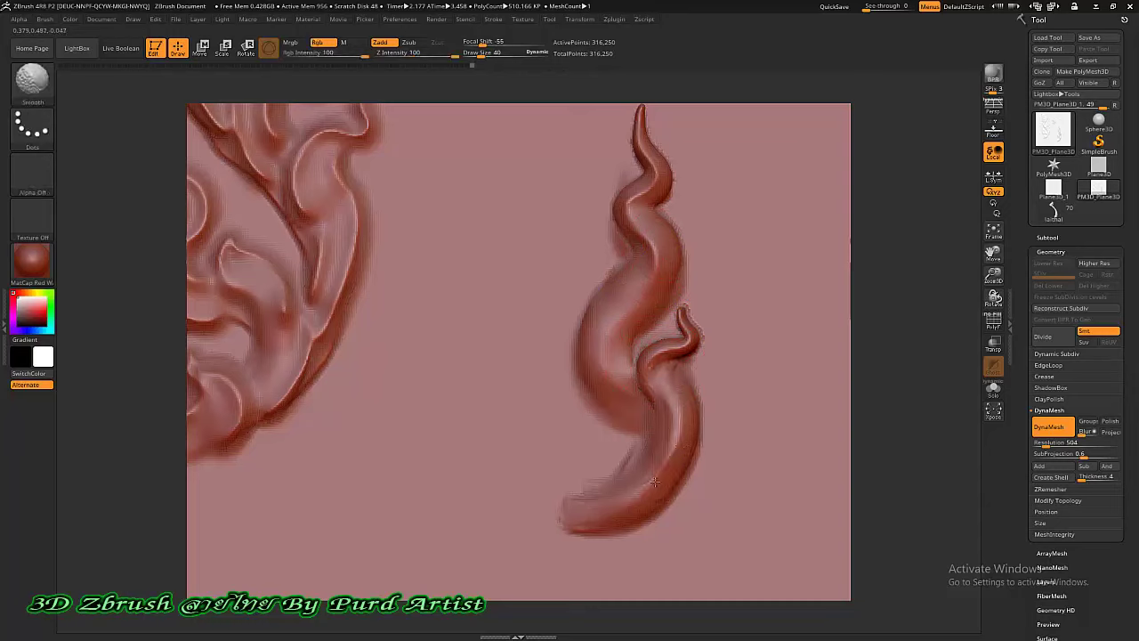
{"action": "left_click_drag", "start_coordinate": [615, 265], "coordinate": [628, 320], "text": "shift"}
{"action": "mouse_move", "coordinate": [605, 383]}
{"action": "left_mouse_down", "text": "shift"}
{"action": "mouse_move", "coordinate": [630, 276]}
{"action": "mouse_move", "coordinate": [623, 365]}
{"action": "mouse_move", "coordinate": [645, 499]}
{"action": "left_mouse_up", "text": "shift"}
{"action": "left_click_drag", "start_coordinate": [668, 391], "coordinate": [650, 489], "text": "shift"}
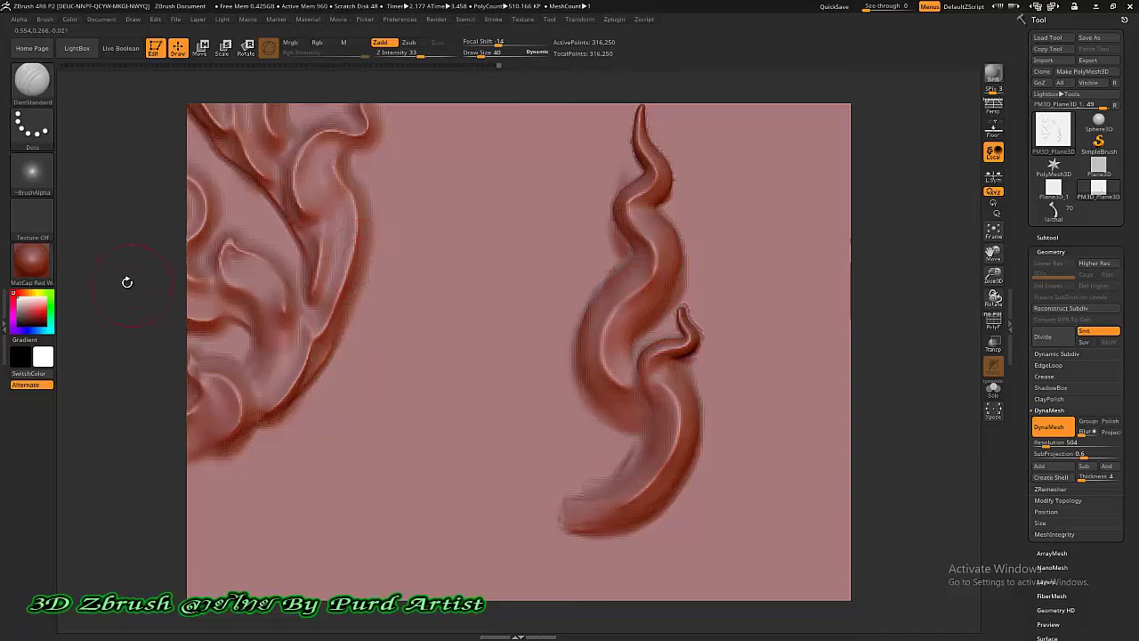
Rotate the relief and select the InsertMultiMesh ornament brush
{"action": "mouse_move", "coordinate": [127, 282]}
{"action": "left_mouse_down"}
{"action": "mouse_move", "coordinate": [104, 275]}
{"action": "mouse_move", "coordinate": [138, 280]}
{"action": "left_mouse_up"}
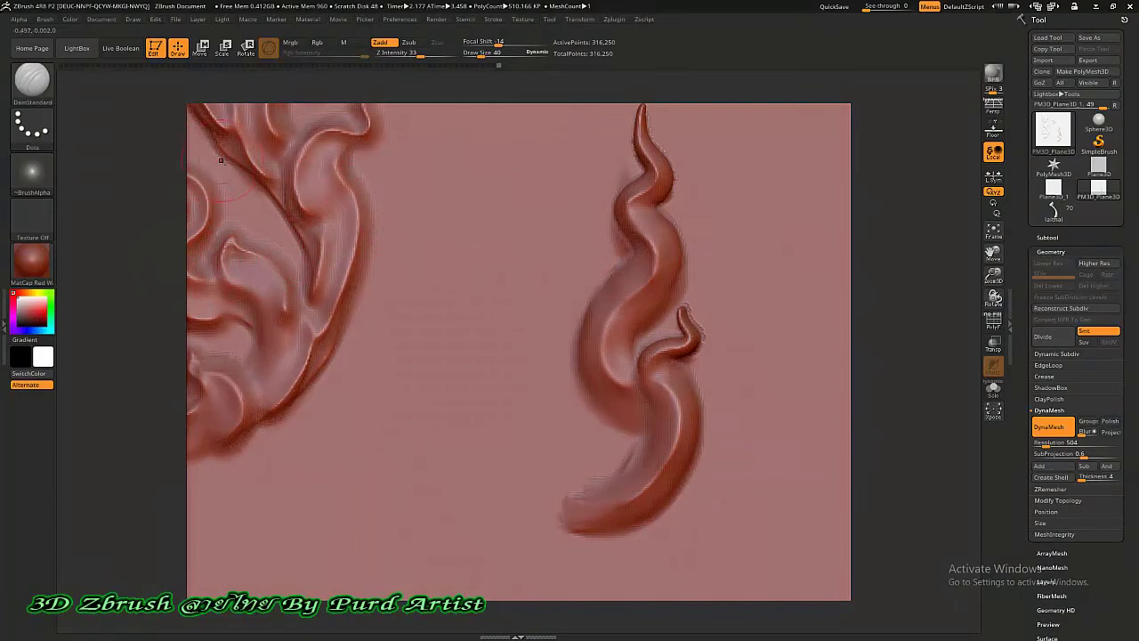
{"action": "key", "text": "b"}
{"action": "key", "text": "i"}
{"action": "key", "text": "m"}
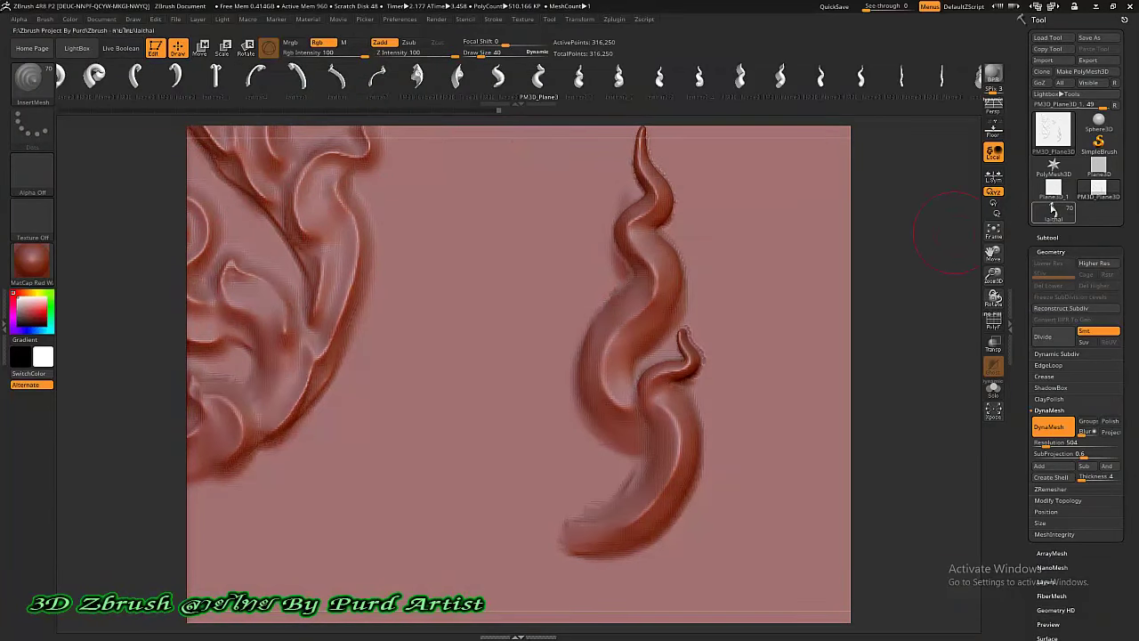
{"action": "left_click", "coordinate": [1053, 220]}
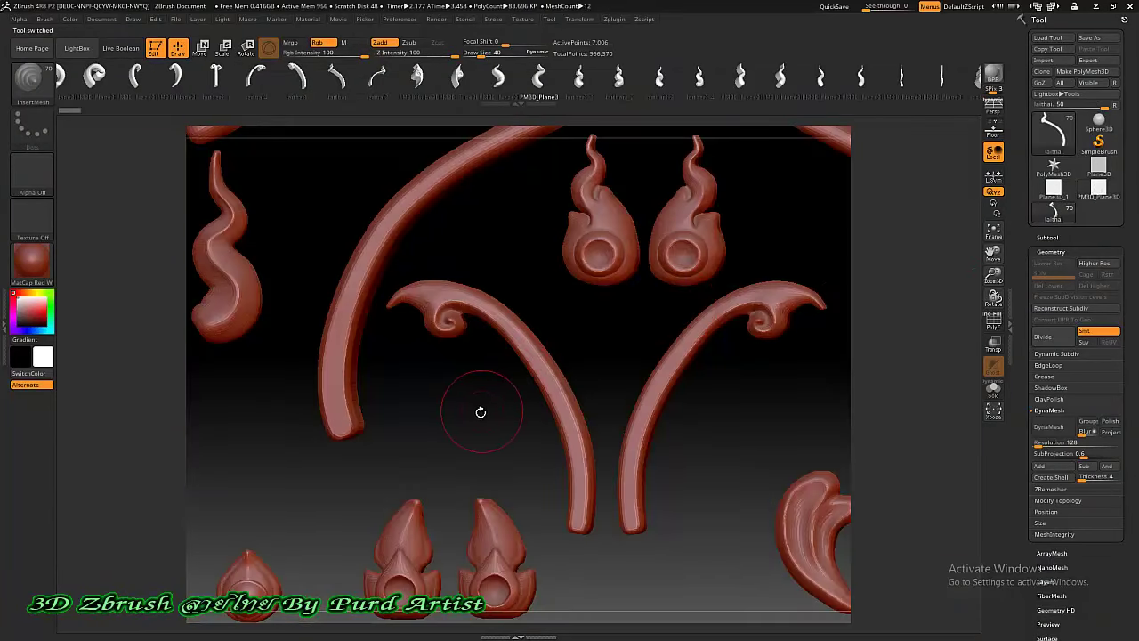
{"action": "mouse_move", "coordinate": [454, 405]}
{"action": "left_mouse_down", "text": "alt"}
{"action": "mouse_move", "coordinate": [483, 377]}
{"action": "mouse_move", "coordinate": [543, 484]}
{"action": "mouse_move", "coordinate": [949, 216]}
{"action": "left_mouse_up", "text": "alt"}
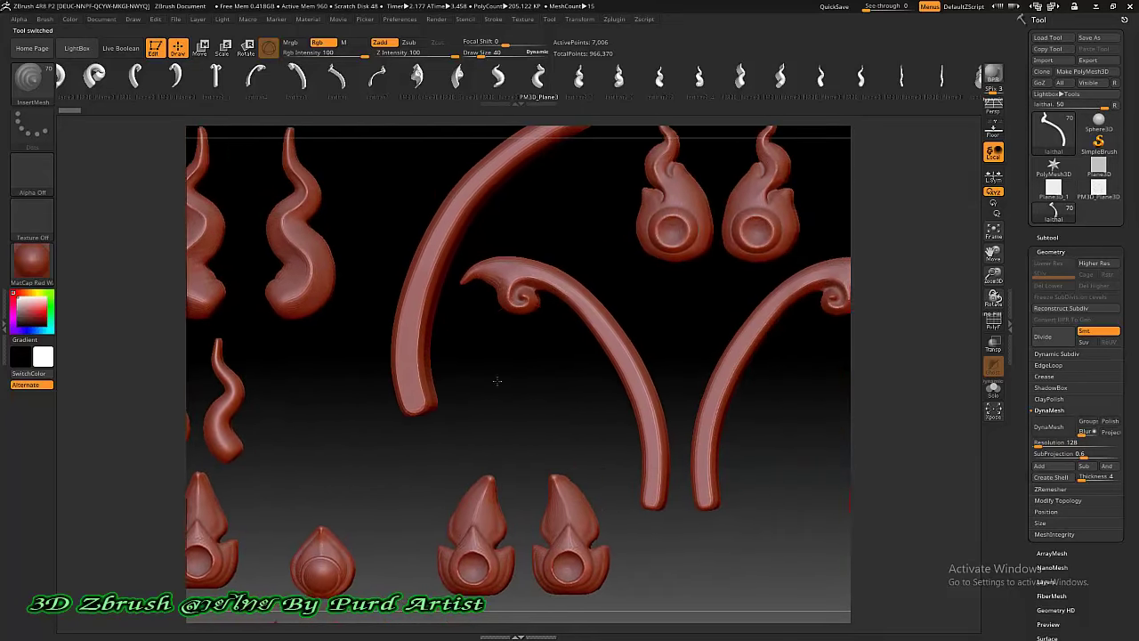
{"action": "left_click", "coordinate": [1098, 187]}
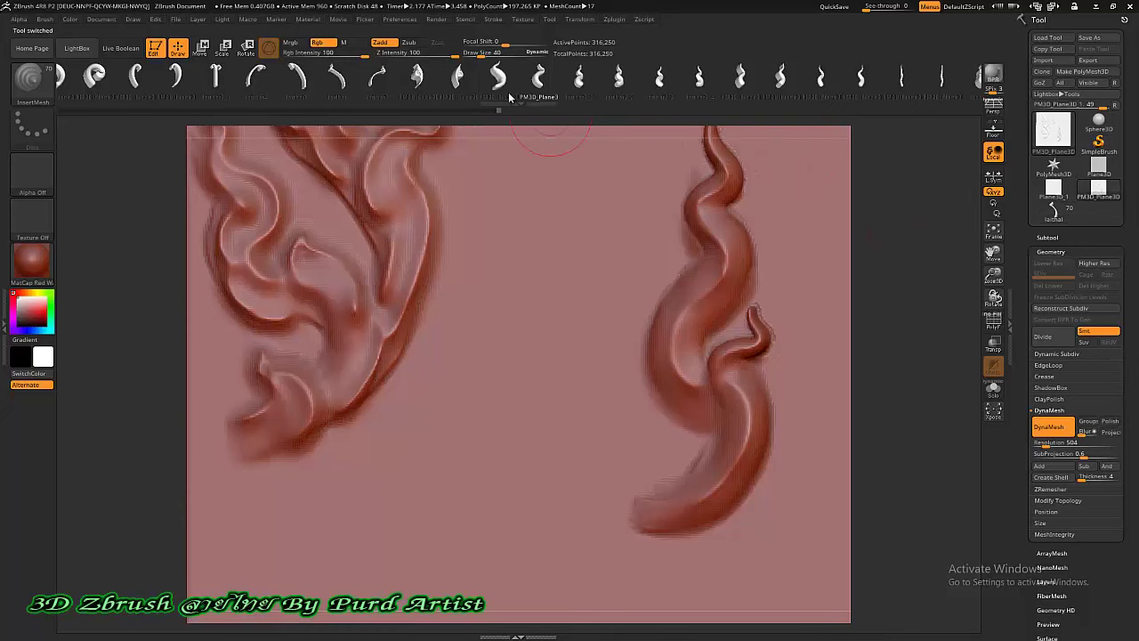
{"action": "scroll", "coordinate": [734, 80], "scroll_direction": "down", "scroll_amount": 5}
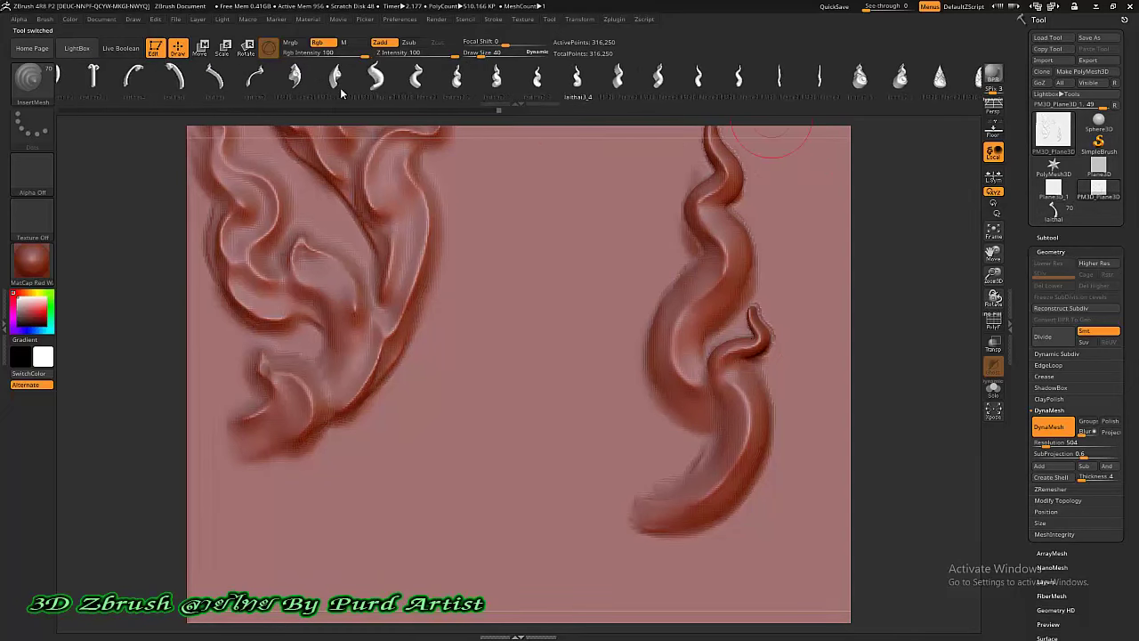
{"action": "scroll", "coordinate": [427, 84], "scroll_direction": "up", "scroll_amount": 5}
Switch to the more finished relief plane, smooth the small stray piece, and frame the whole plane
{"action": "left_click", "coordinate": [377, 80]}
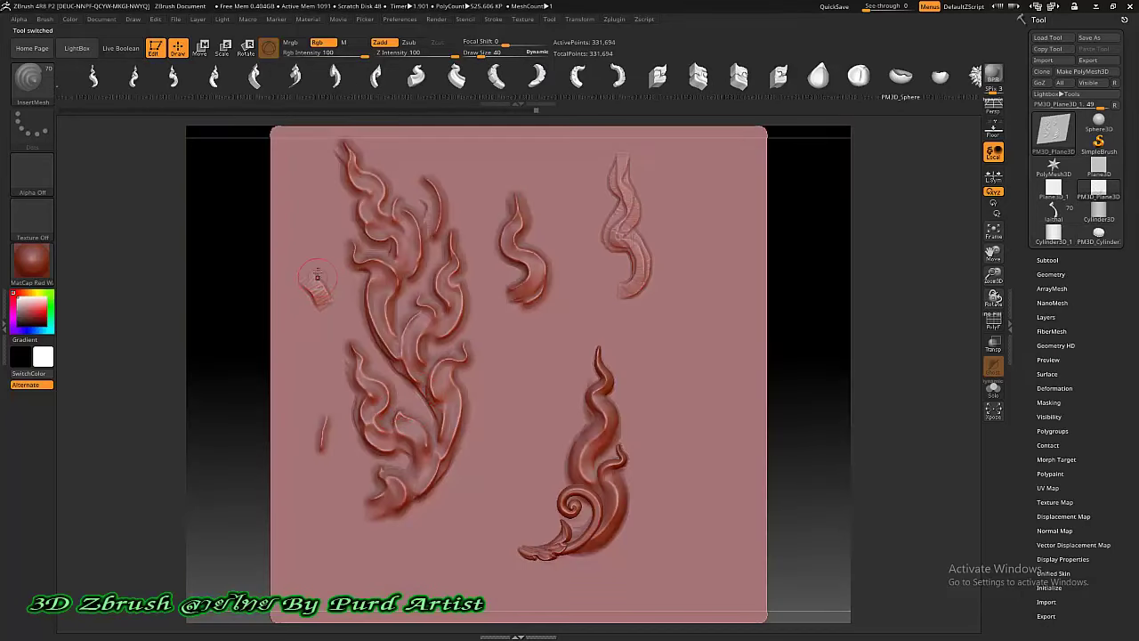
{"action": "left_click_drag", "start_coordinate": [302, 302], "coordinate": [322, 304], "text": "shift"}
{"action": "scroll", "coordinate": [585, 430], "scroll_direction": "up", "scroll_amount": 3}
{"action": "scroll", "coordinate": [588, 428], "scroll_direction": "down", "scroll_amount": 2}
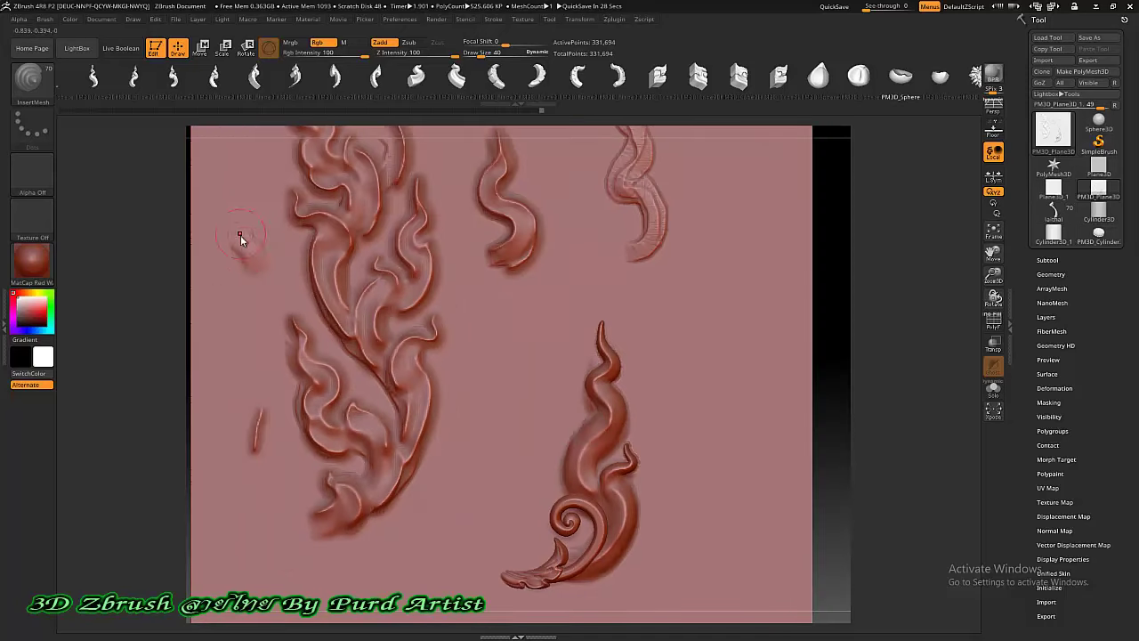
{"action": "scroll", "coordinate": [272, 301], "scroll_direction": "down", "scroll_amount": 2}
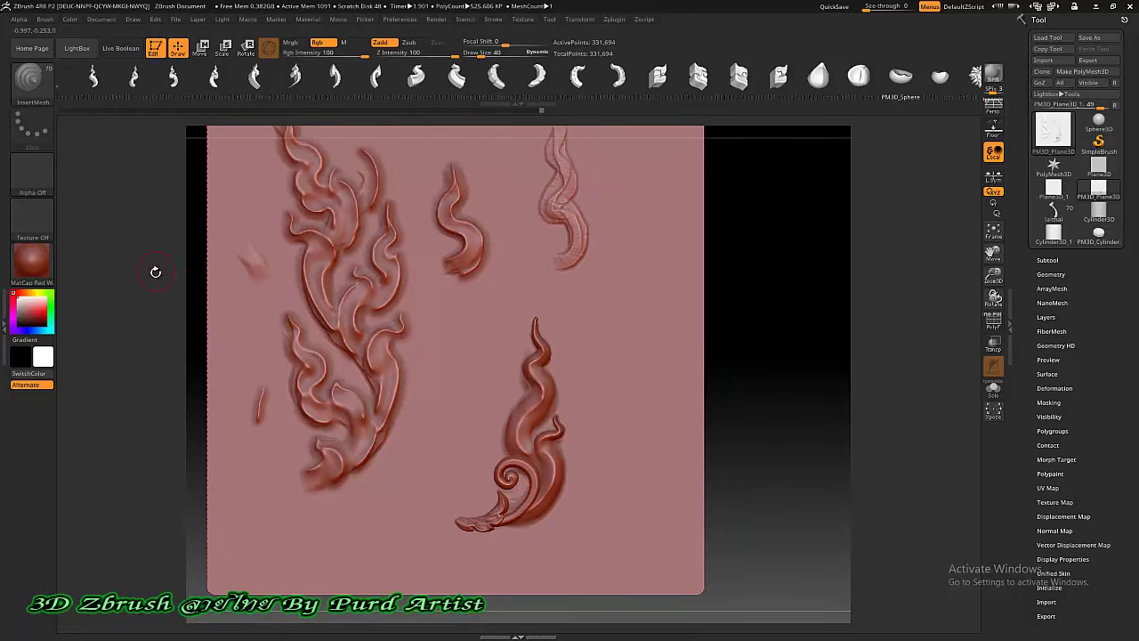
{"action": "left_click_drag", "start_coordinate": [169, 267], "coordinate": [218, 278], "text": "alt"}
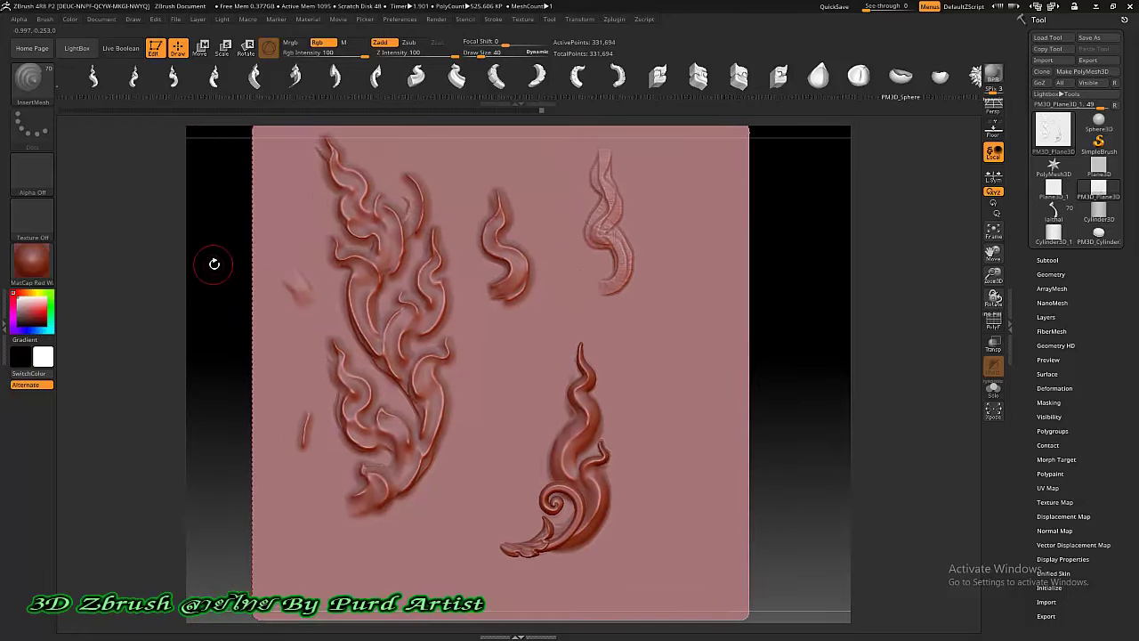